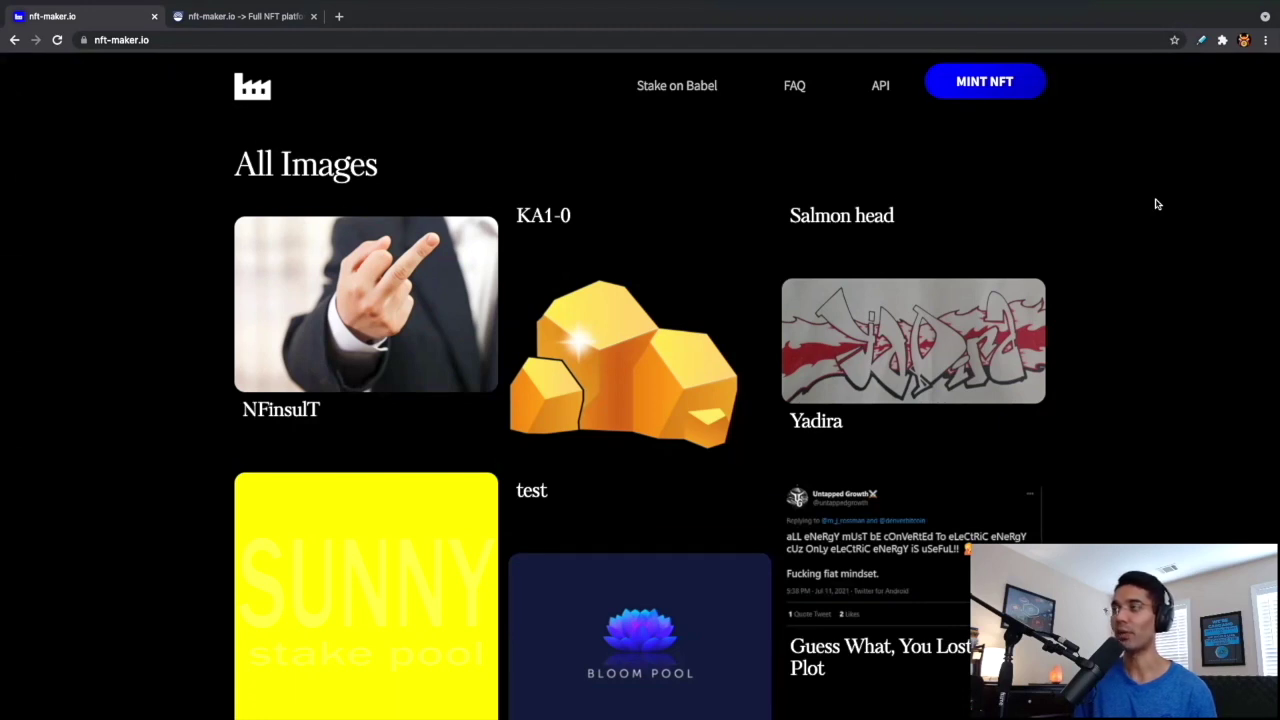
# Browse the NFT-MAKER page and start minting a new NFT
pyautogui.scroll(-1, 1155, 204)
pyautogui.scroll(-1, 1155, 204)
pyautogui.scroll(-2, 1155, 204)
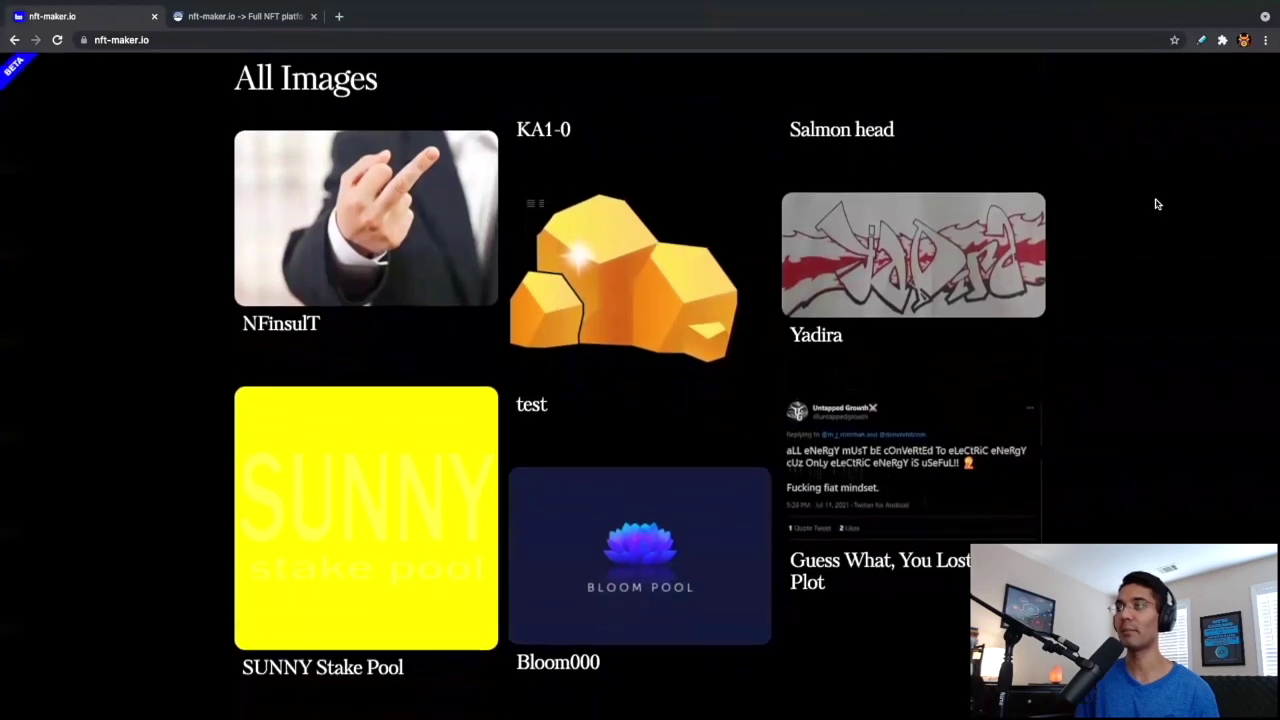
pyautogui.scroll(-1, 1155, 204)
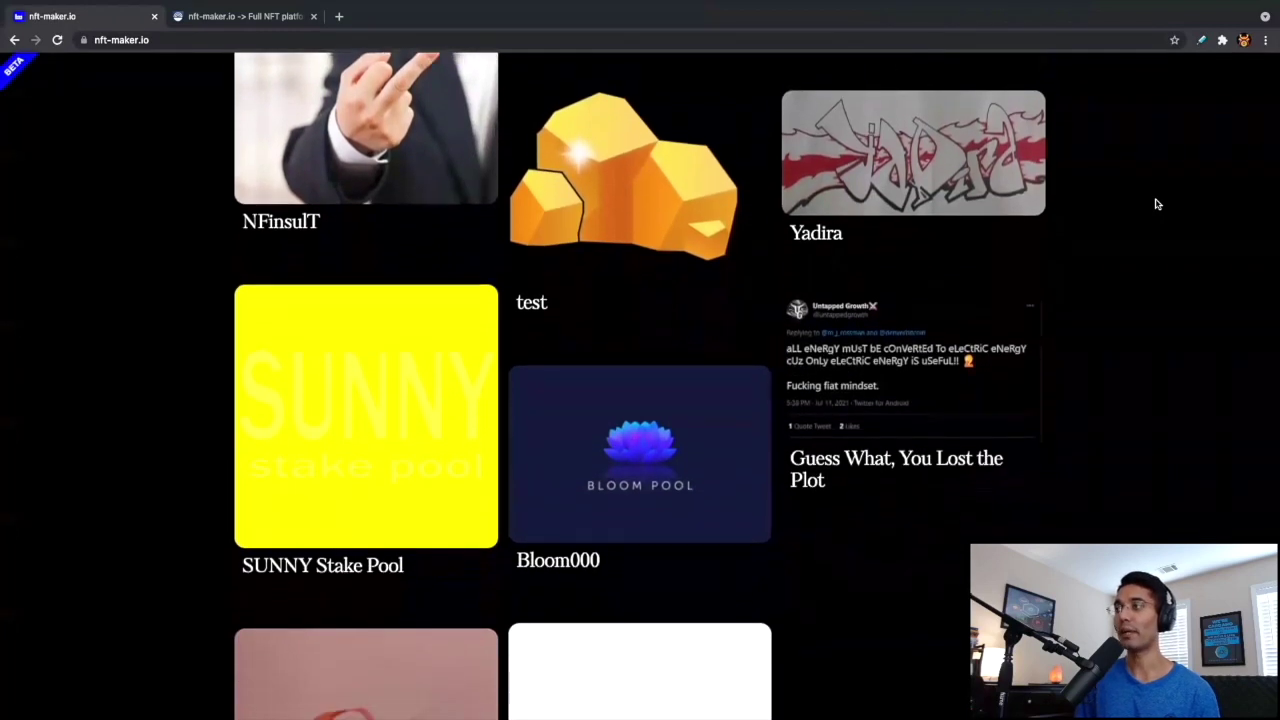
pyautogui.scroll(-2, 1155, 204)
pyautogui.scroll(-1, 1155, 204)
pyautogui.scroll(-1, 1155, 204)
pyautogui.scroll(-1, 1155, 204)
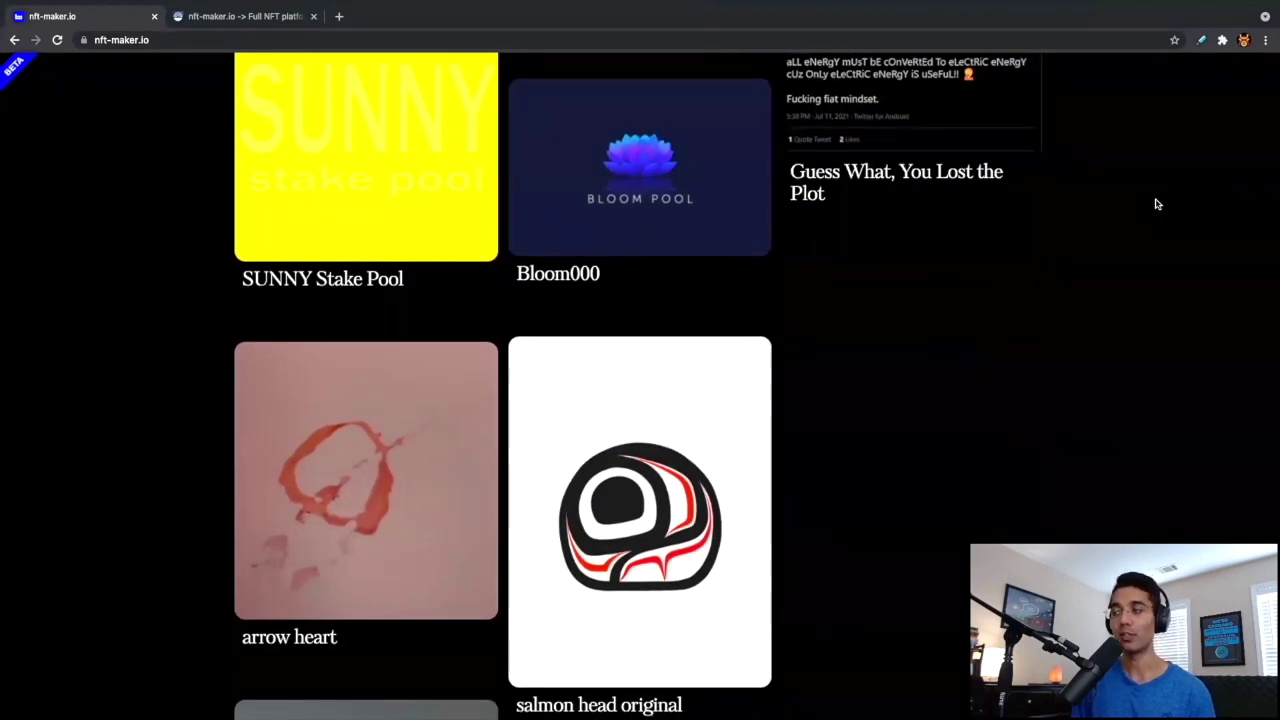
pyautogui.scroll(2, 1155, 204)
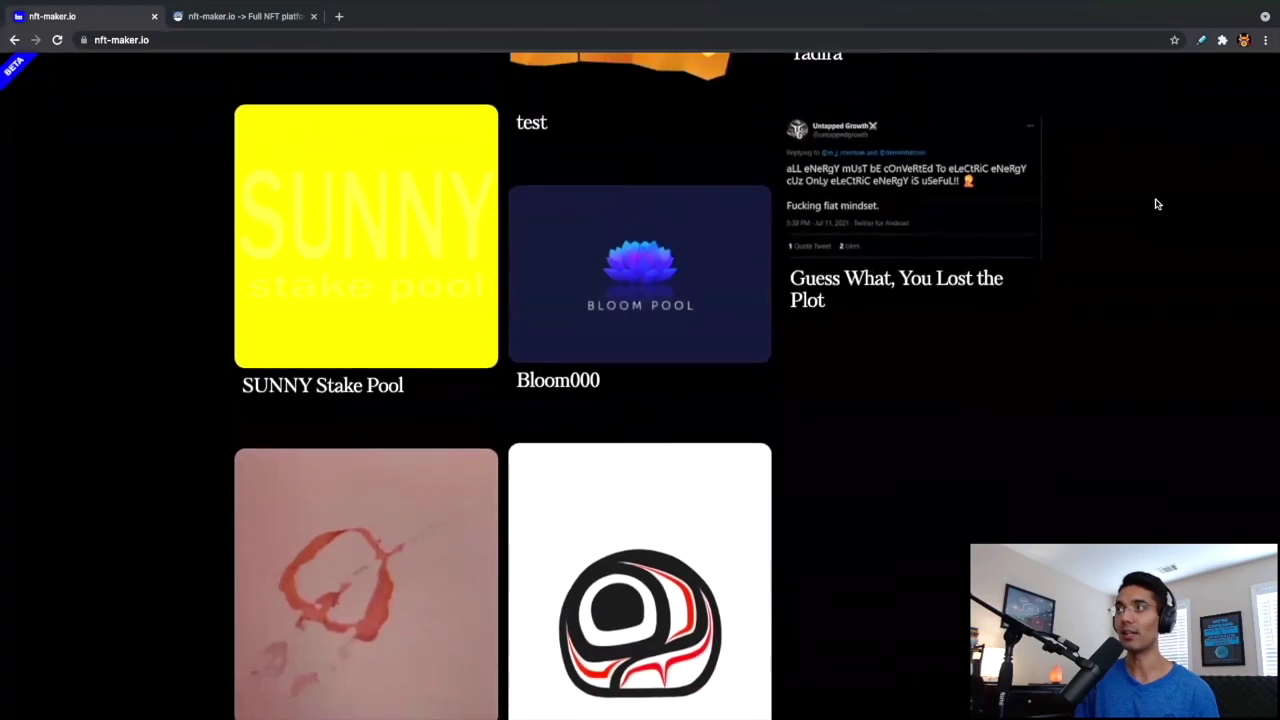
pyautogui.scroll(4, 1155, 204)
pyautogui.scroll(1, 1155, 204)
pyautogui.scroll(1, 1155, 204)
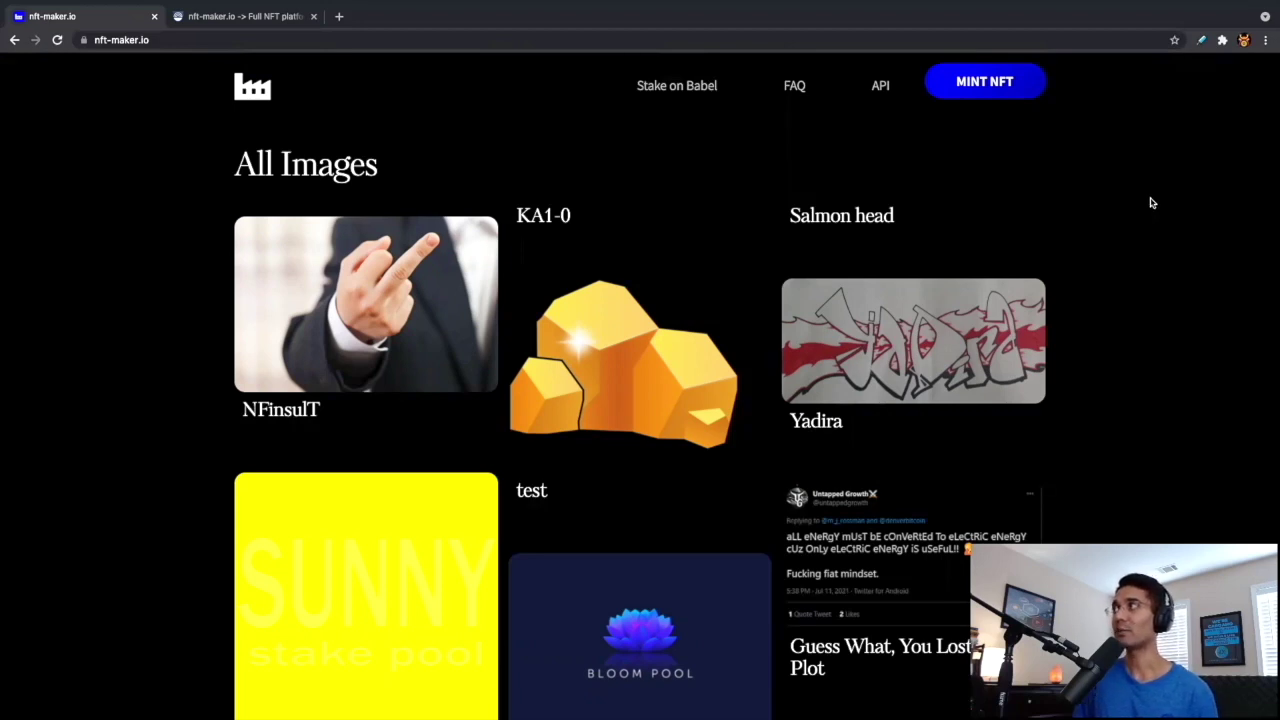
pyautogui.click(1016, 86)
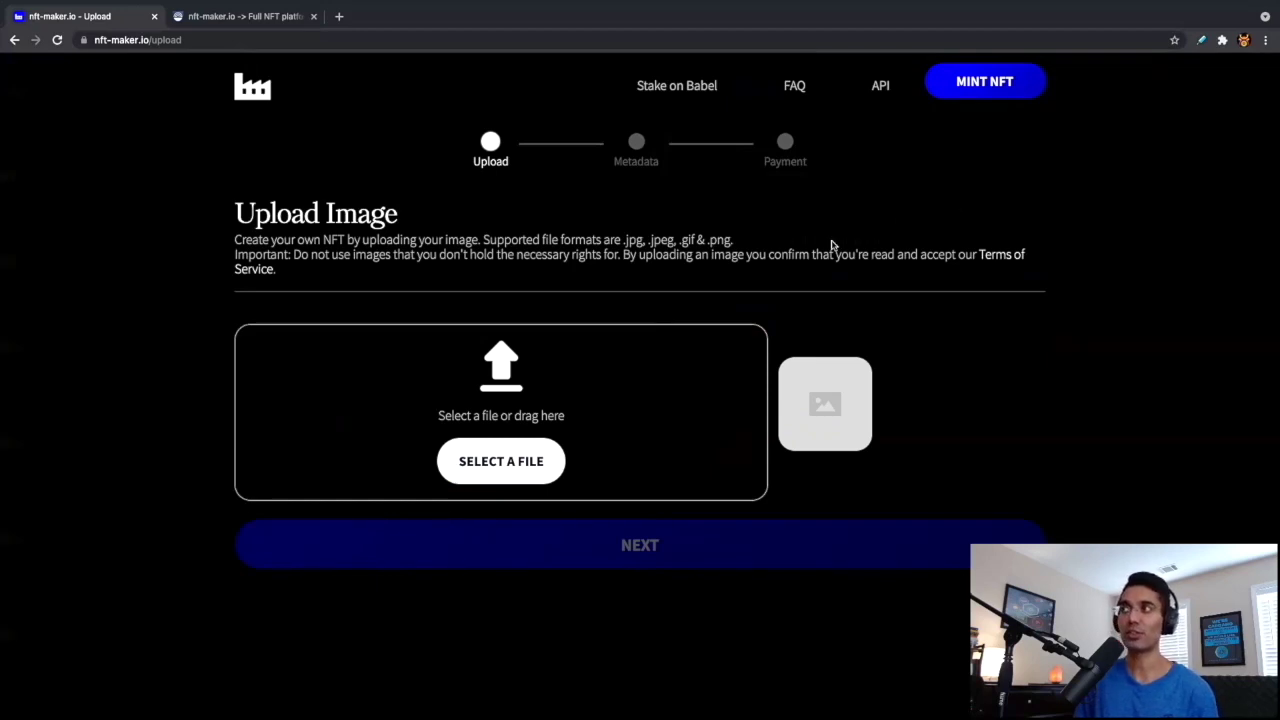
# Upload Kaizen NFTs Are My Fav.png from the Desktop as the NFT image
pyautogui.click(508, 459)
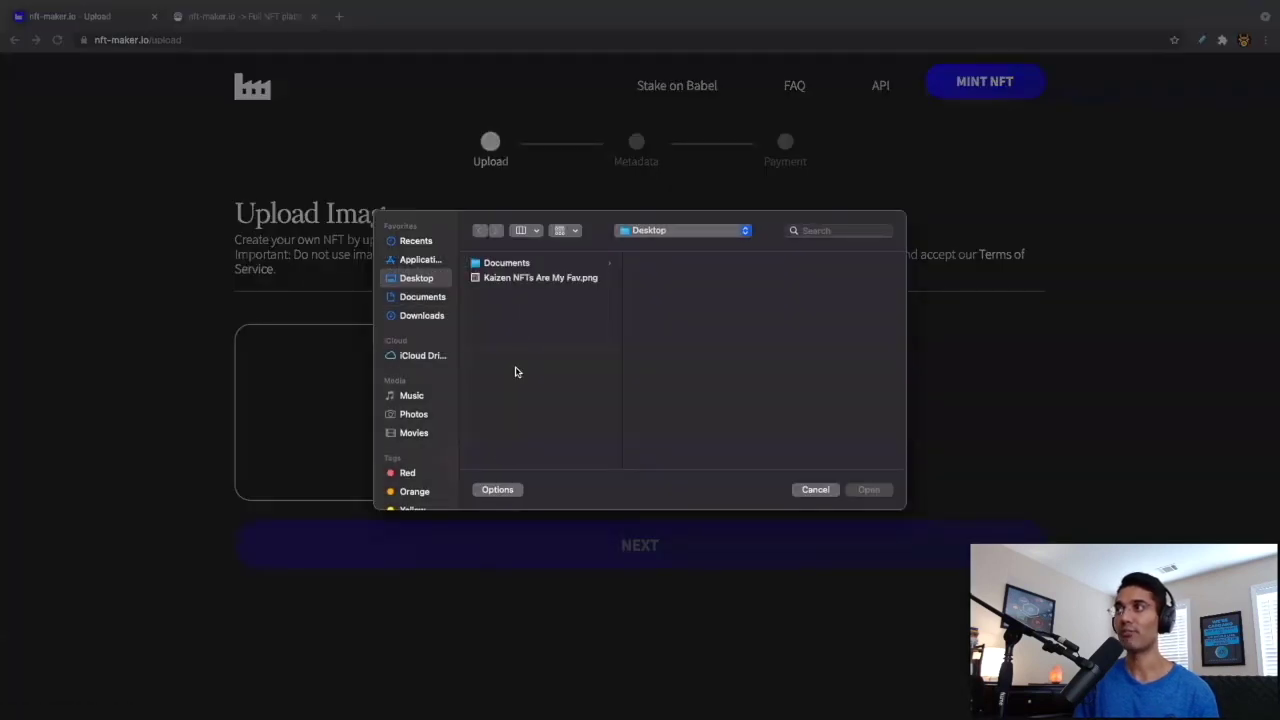
pyautogui.click(517, 278)
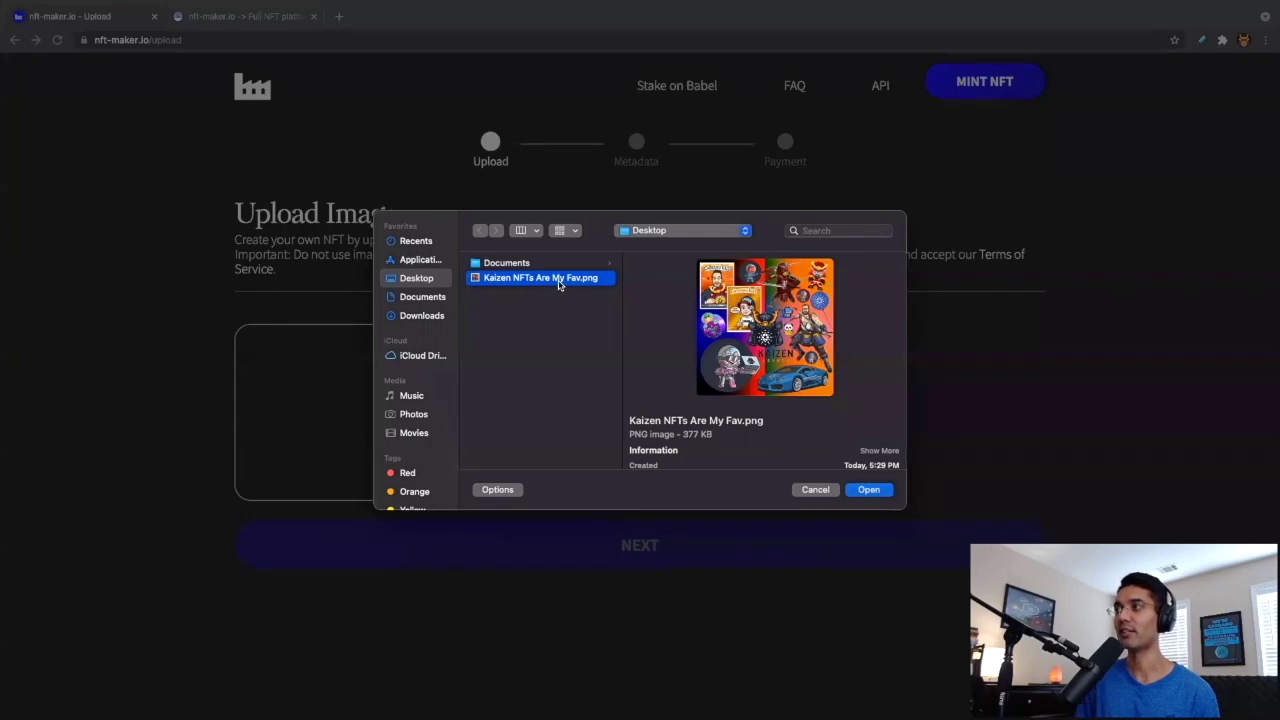
pyautogui.click(858, 493)
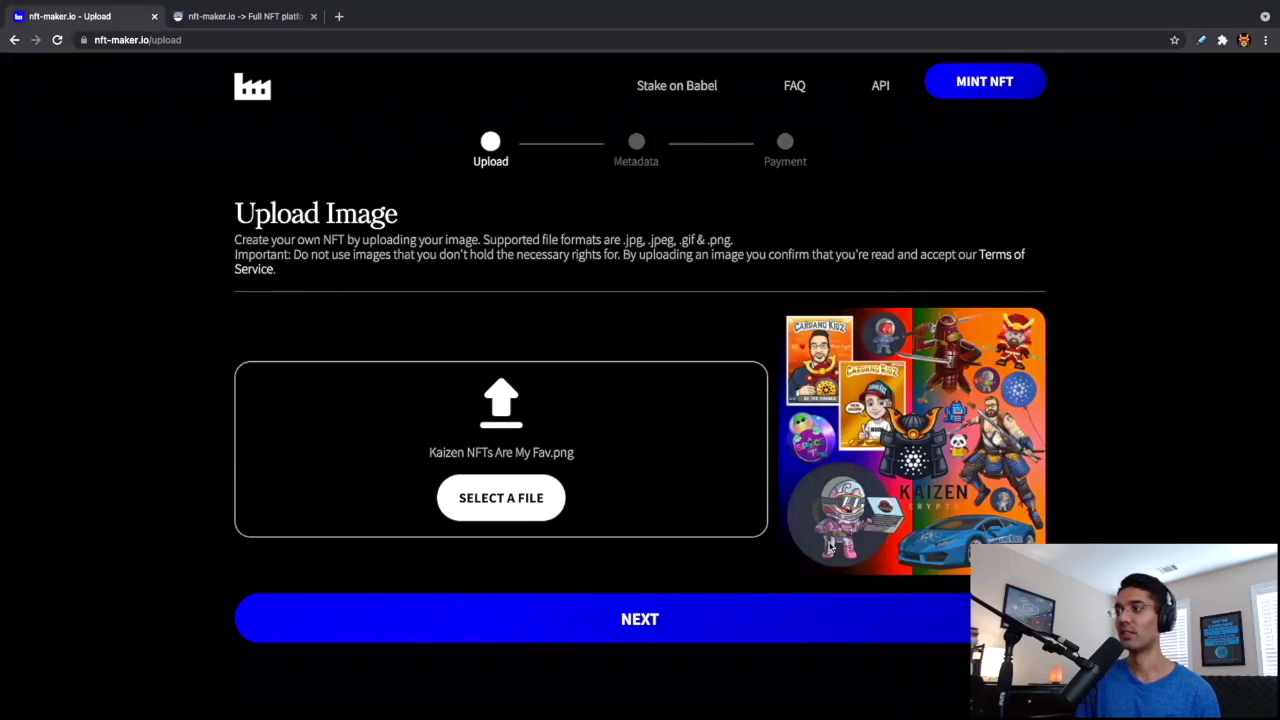
# Move to Add Metadata and enter title Kaizen NFTs Are My Fav, author name and kaizencrypto.com link
pyautogui.click(701, 634)
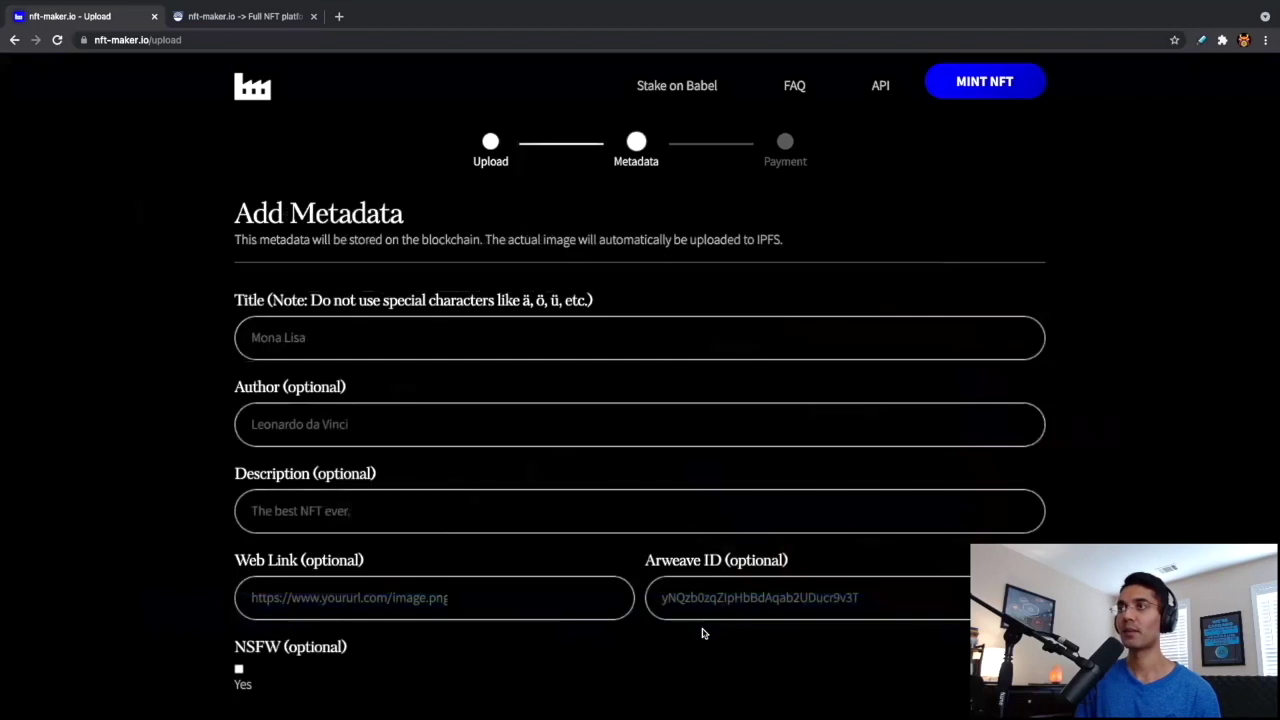
pyautogui.click(651, 347)
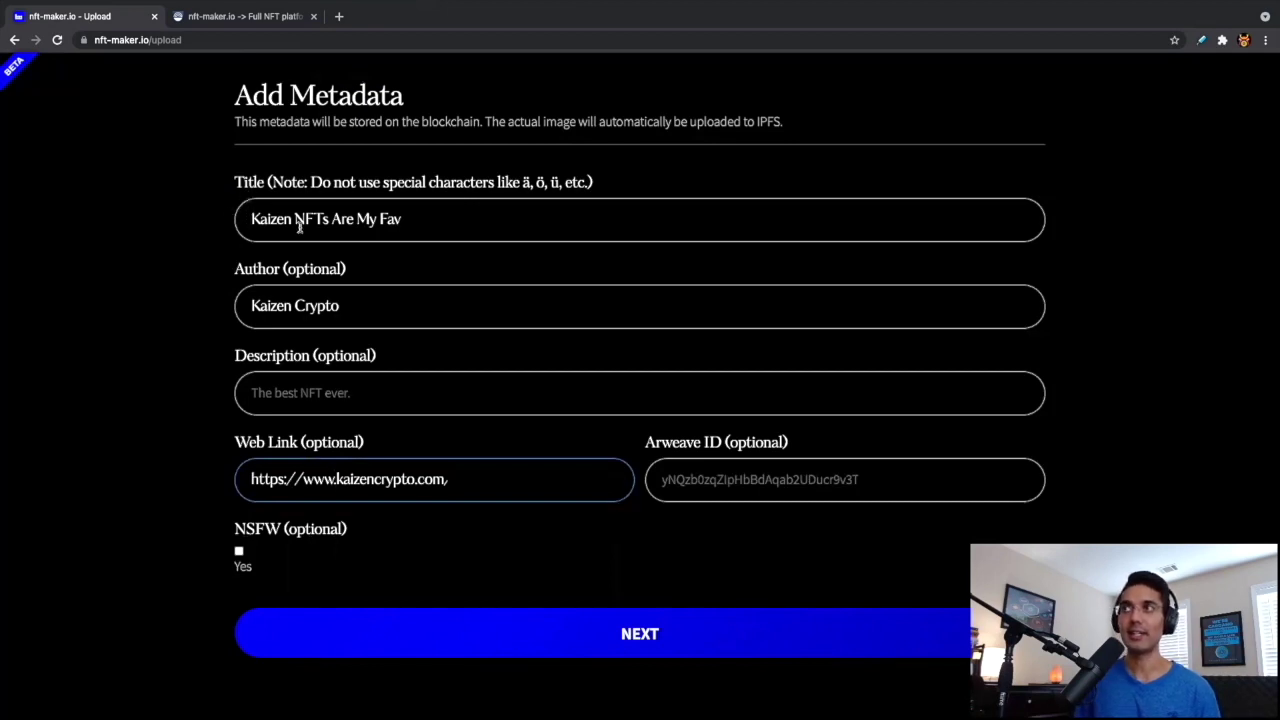
# Append an exclamation mark so the title reads 'Kaizen NFTs Are My Fav!'
pyautogui.click(398, 220)
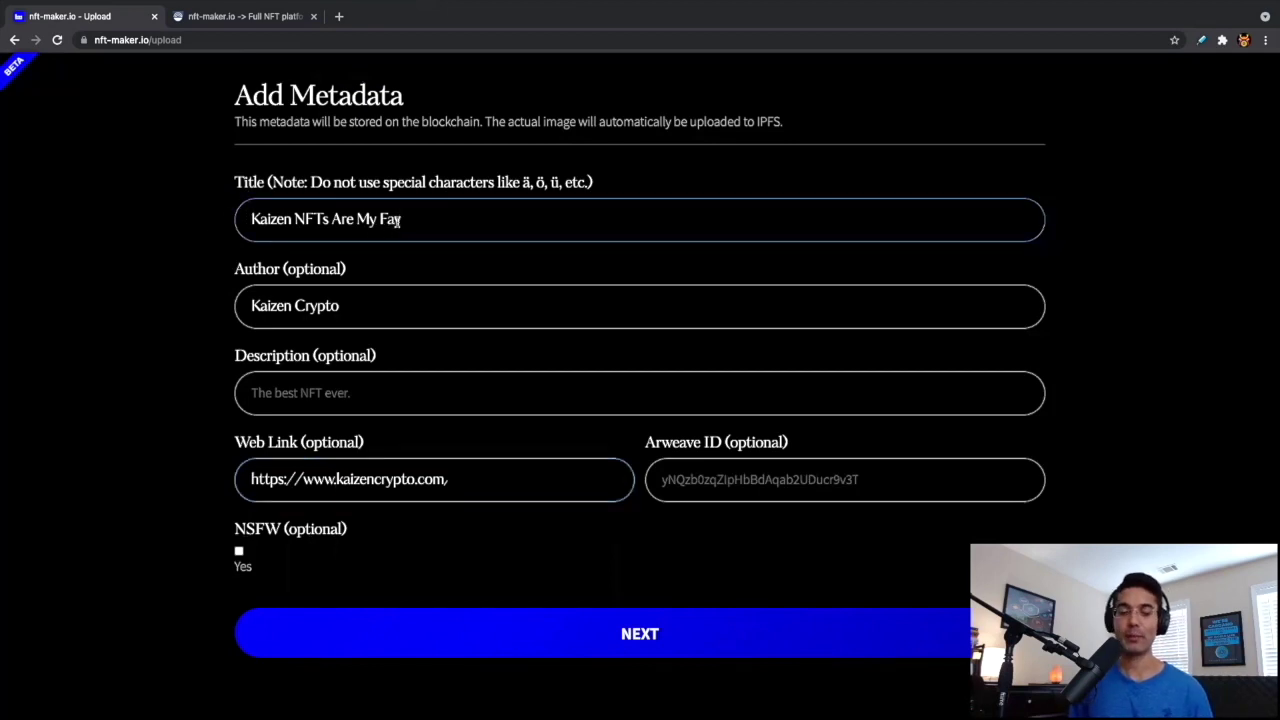
pyautogui.write('!')
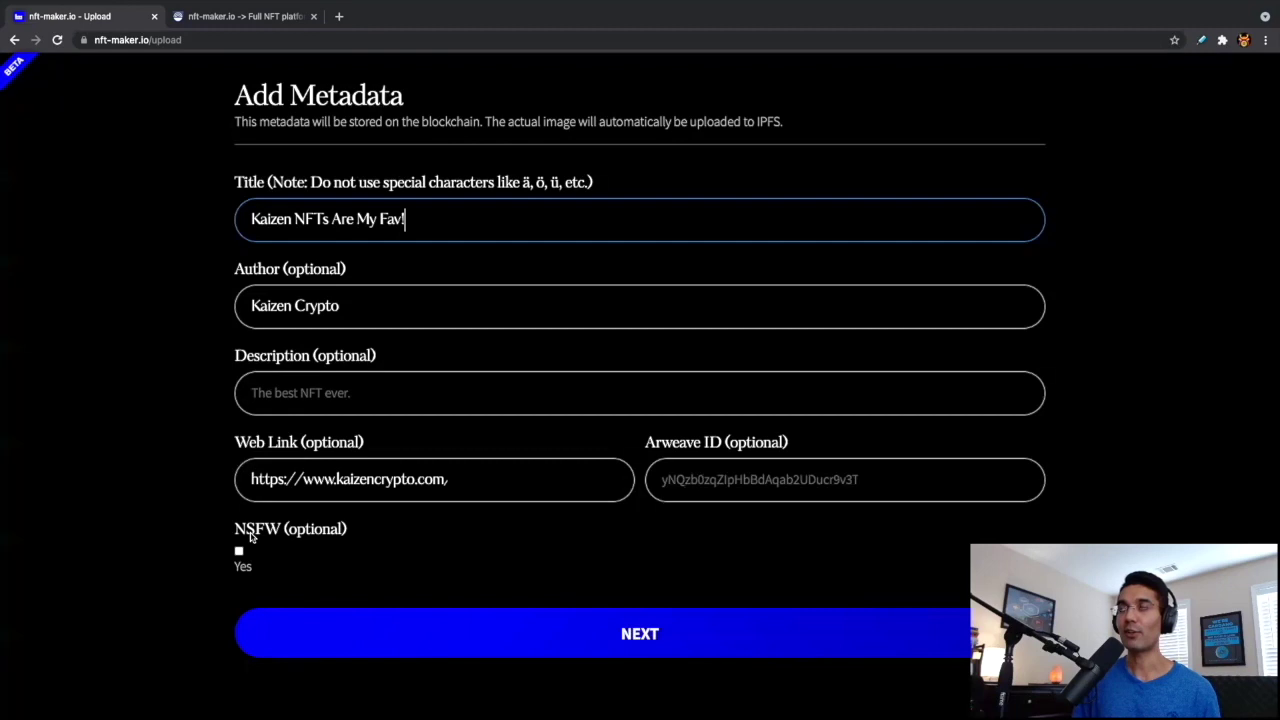
# Advance from the metadata form to the Payment step requesting 3.647684 ADA
pyautogui.click(618, 642)
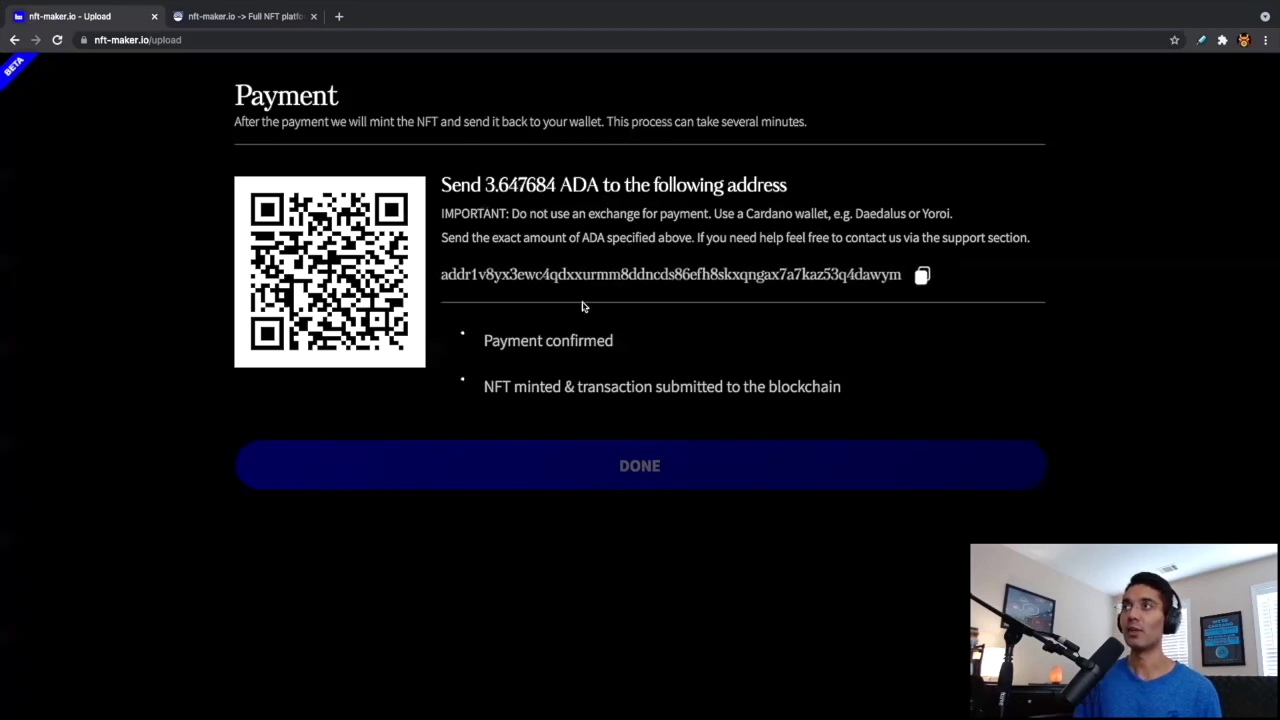
# In Daedalus, paste the NFT-MAKER payment address as receiver on the Tokens wallet's Send form
pyautogui.hotkey('ctrl', 'Up')
pyautogui.click(771, 62)
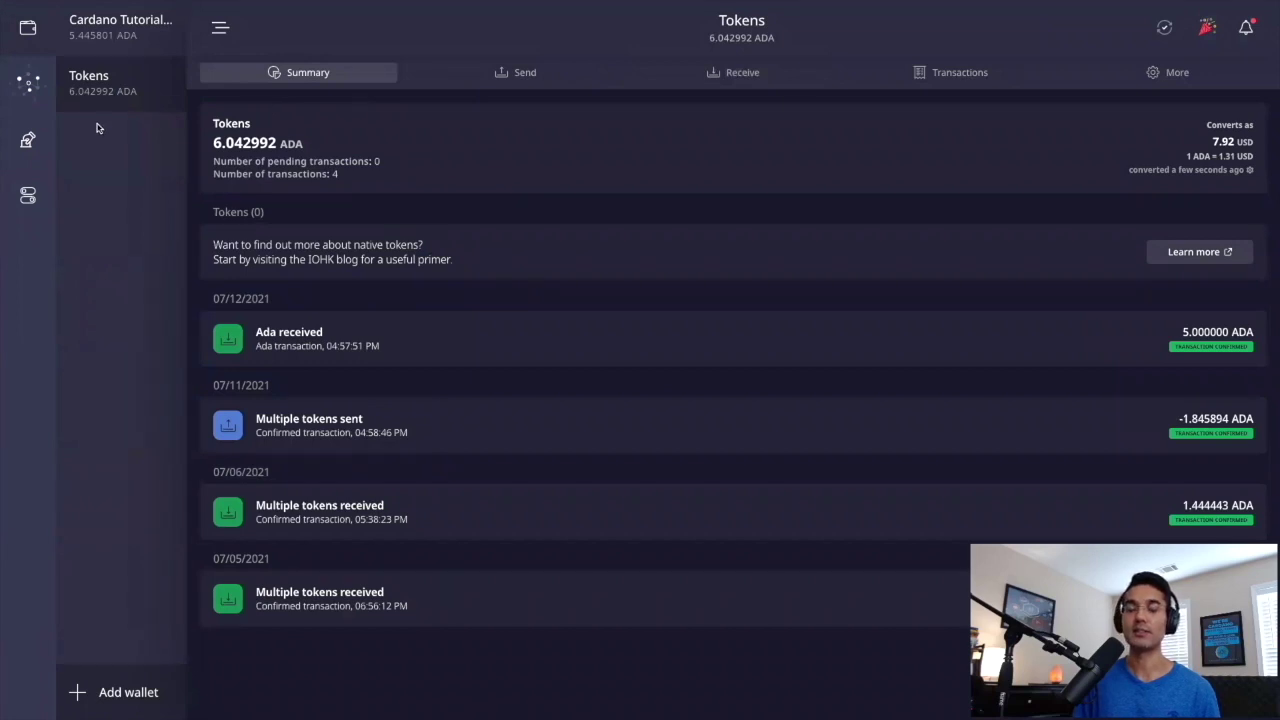
pyautogui.click(548, 80)
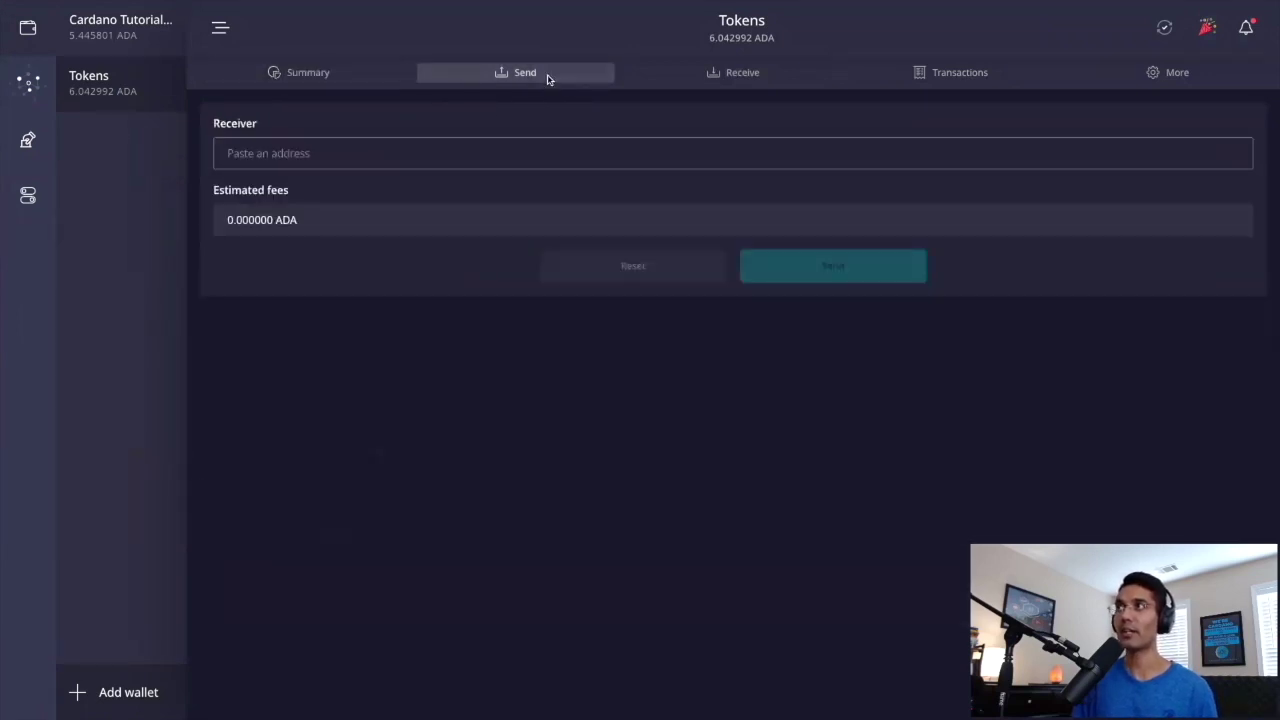
pyautogui.click(427, 158)
pyautogui.write('addr1v8yx3ewc4qdxxurmm8ddncds86efh8skxqngax7ajkaz53q4dawym')
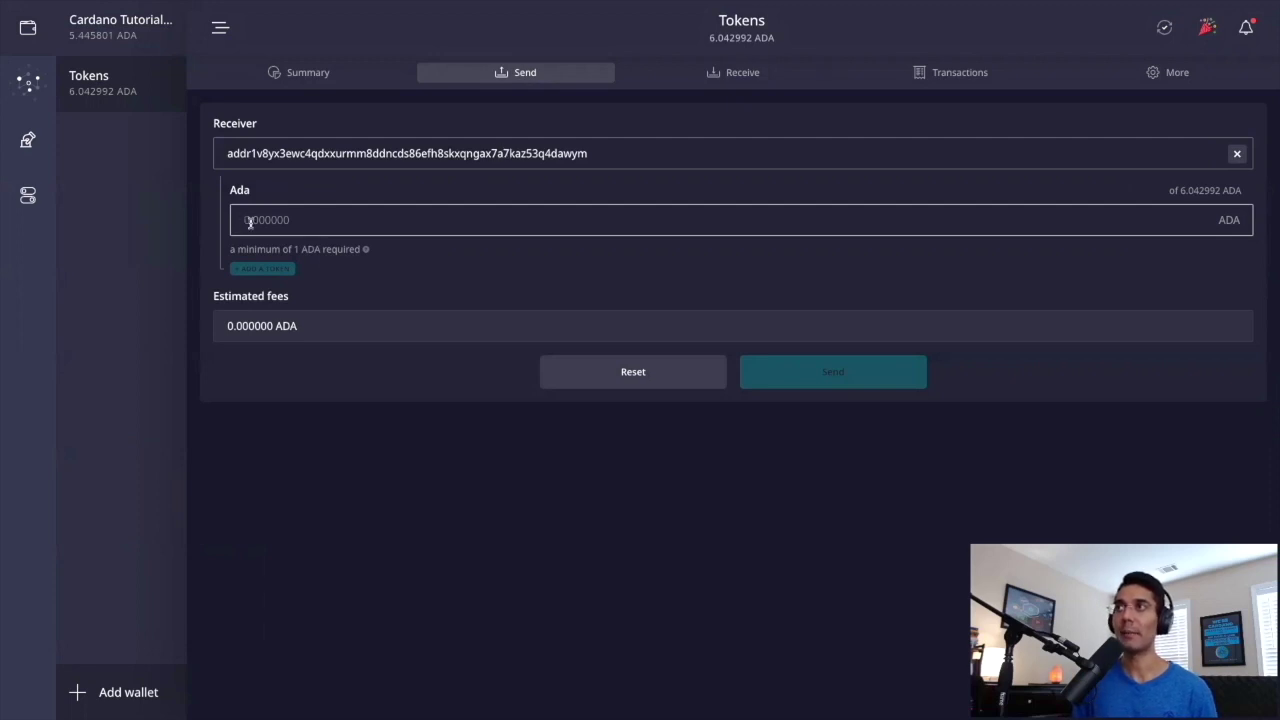
# Back on the NFT-MAKER Payment page, select the 3.647684 ADA amount for copying
pyautogui.hotkey('ctrl', 'Up')
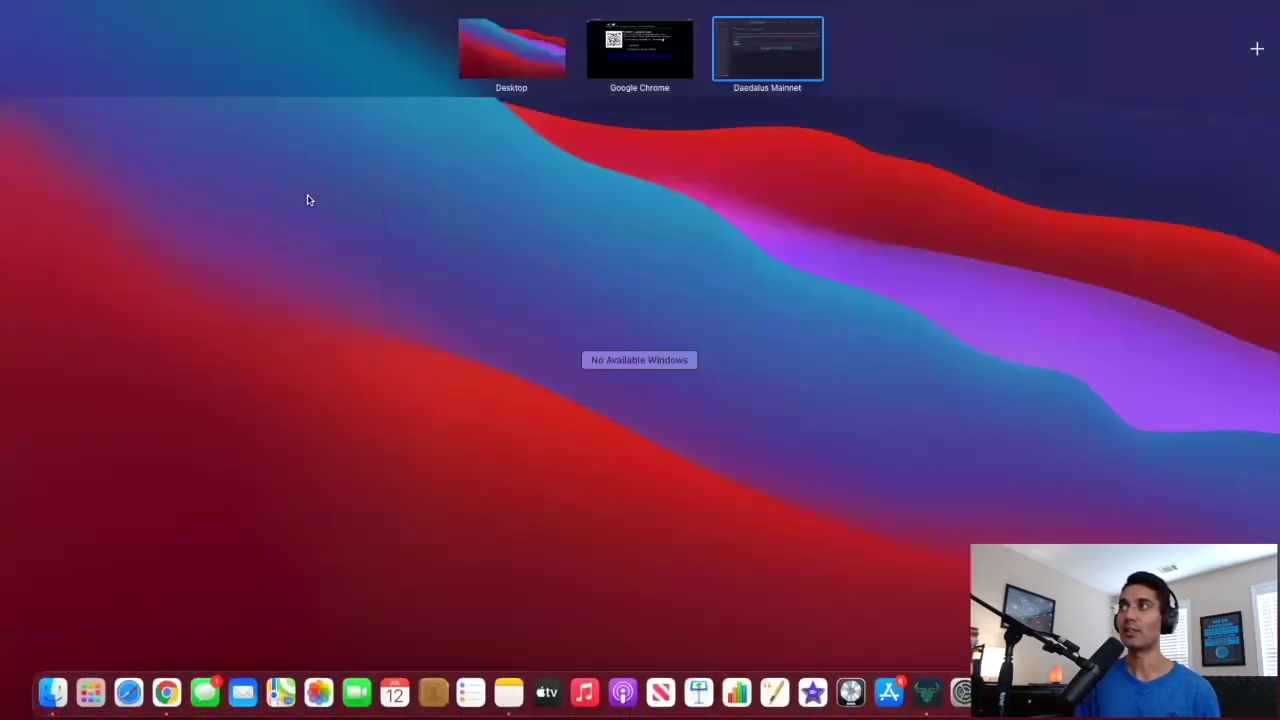
pyautogui.click(639, 48)
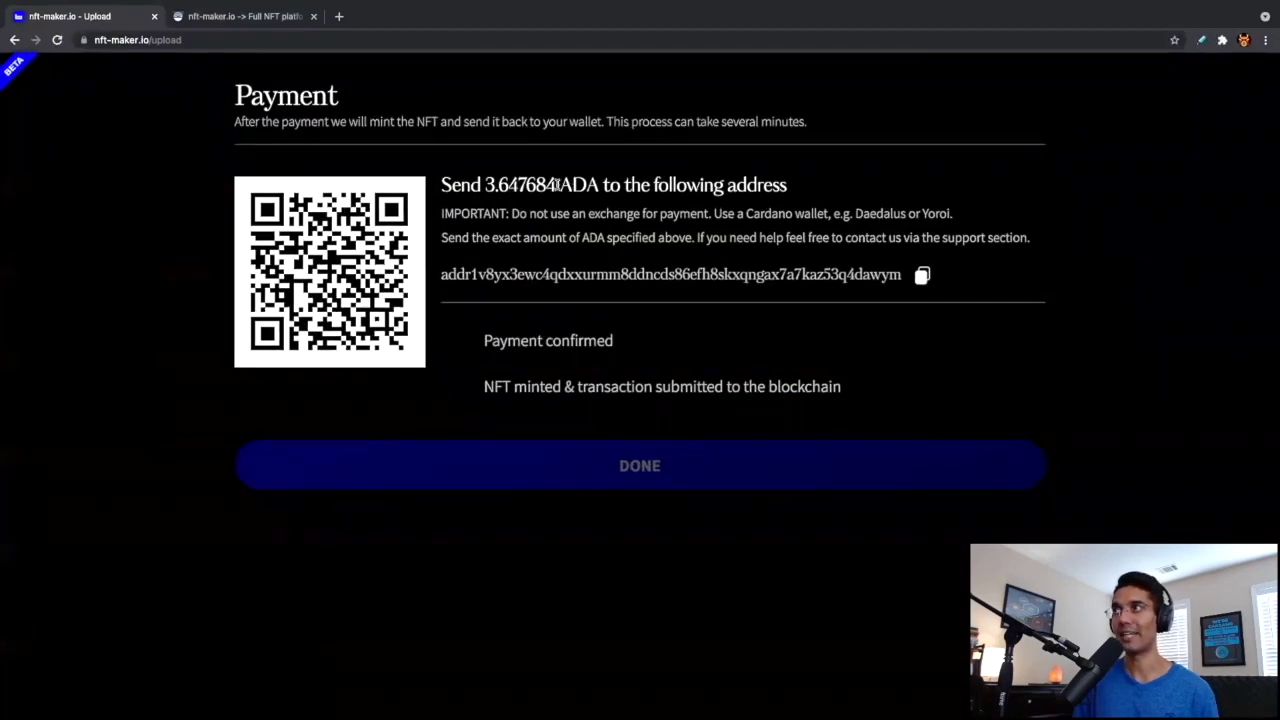
pyautogui.moveTo(558, 186); pyautogui.dragTo(486, 184)
pyautogui.press('super+c')
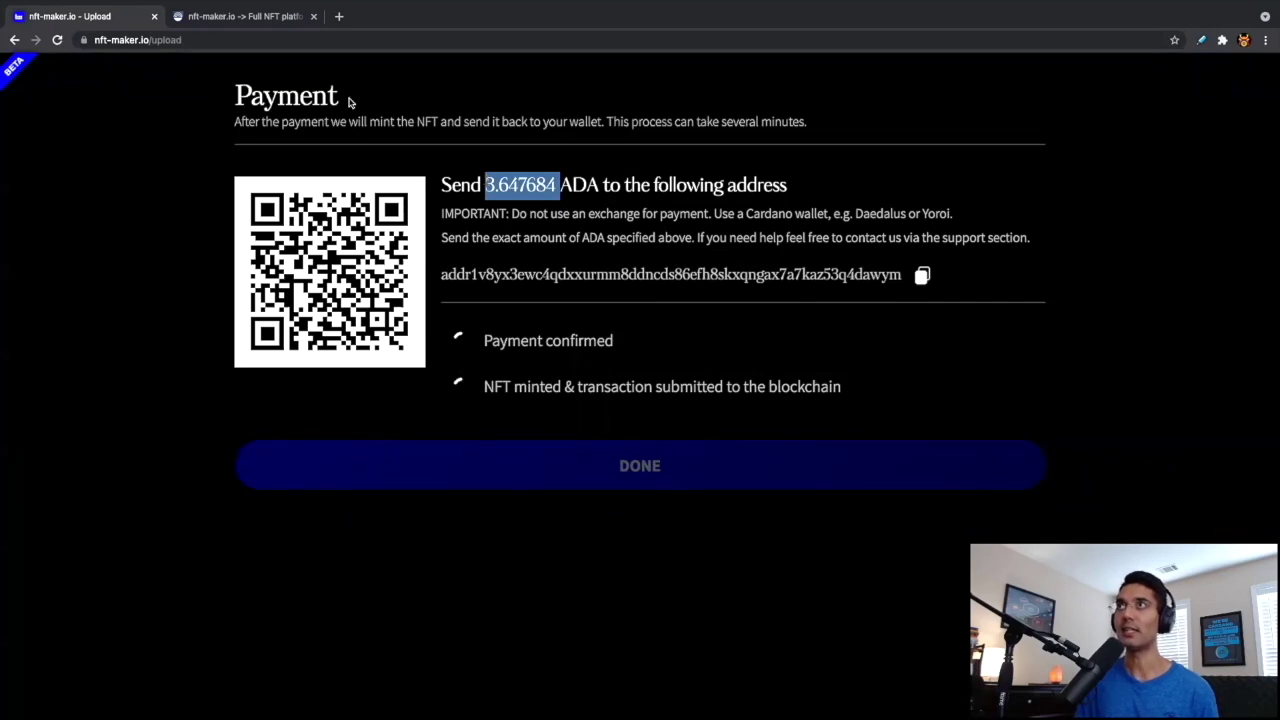
# Paste 3.647684 ADA into the Ada amount field of the Daedalus send form
pyautogui.hotkey('ctrl', 'Up')
pyautogui.click(765, 69)
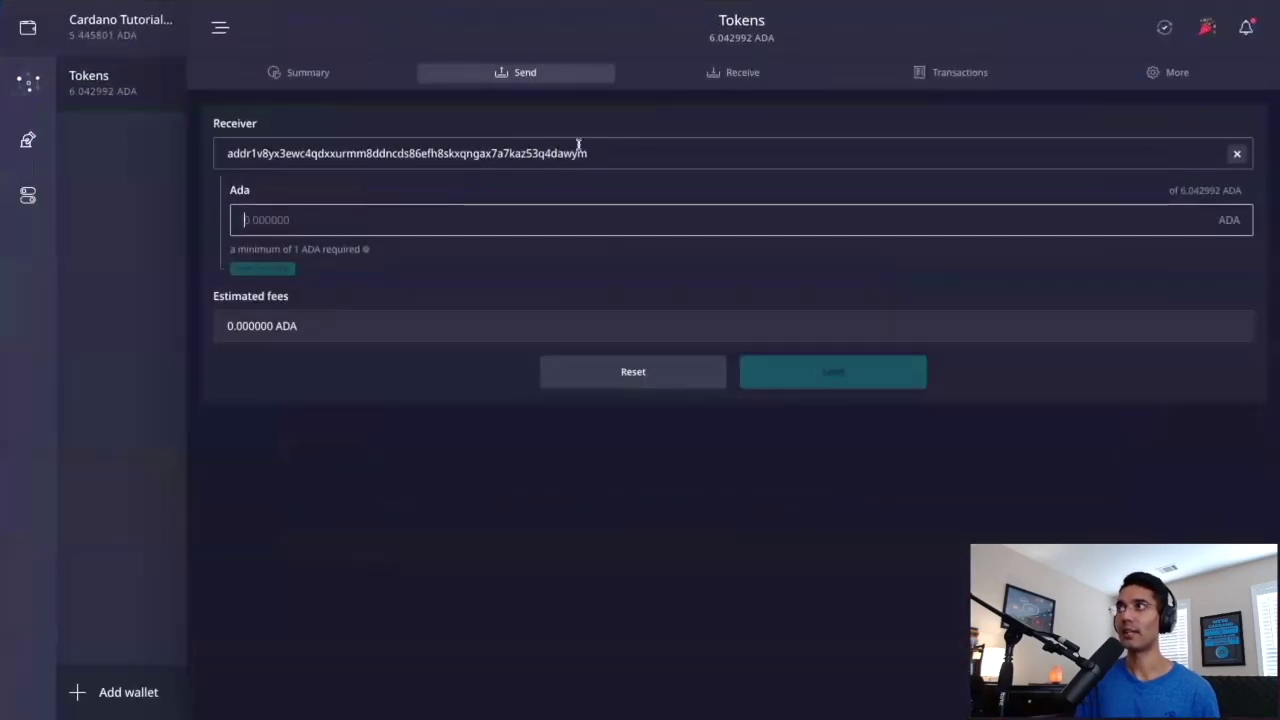
pyautogui.click(570, 204)
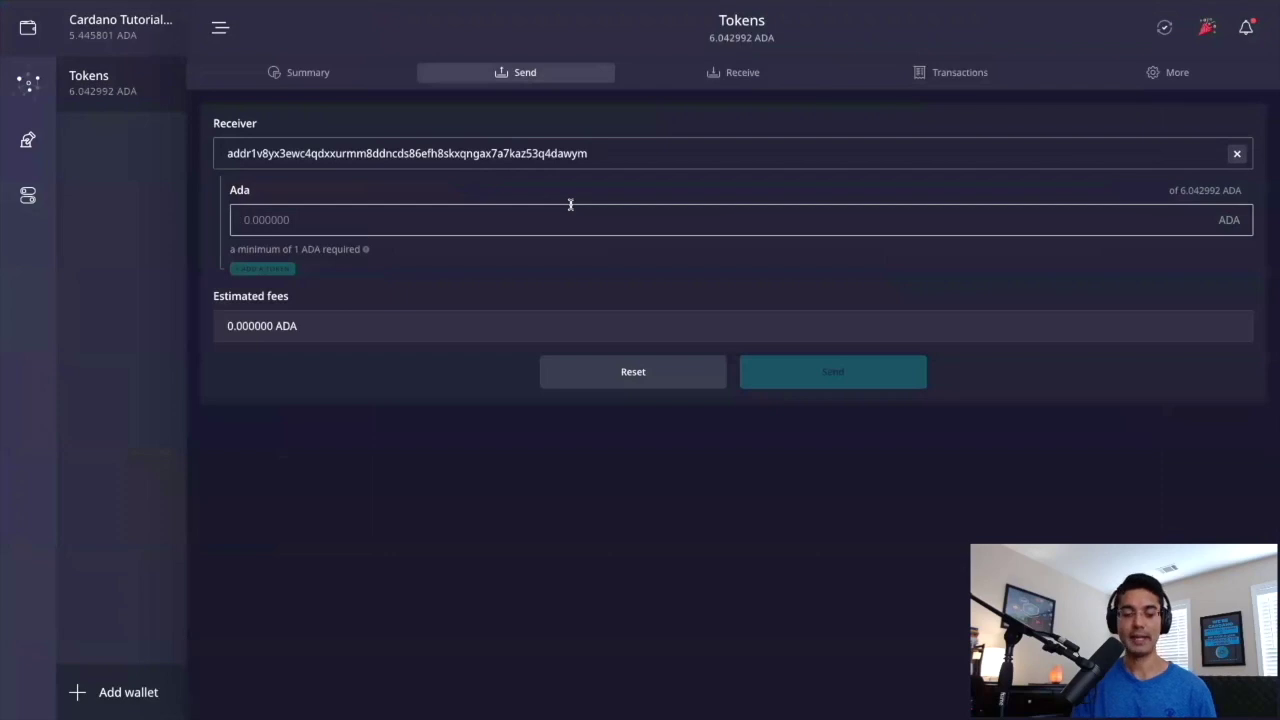
pyautogui.press('super+v')
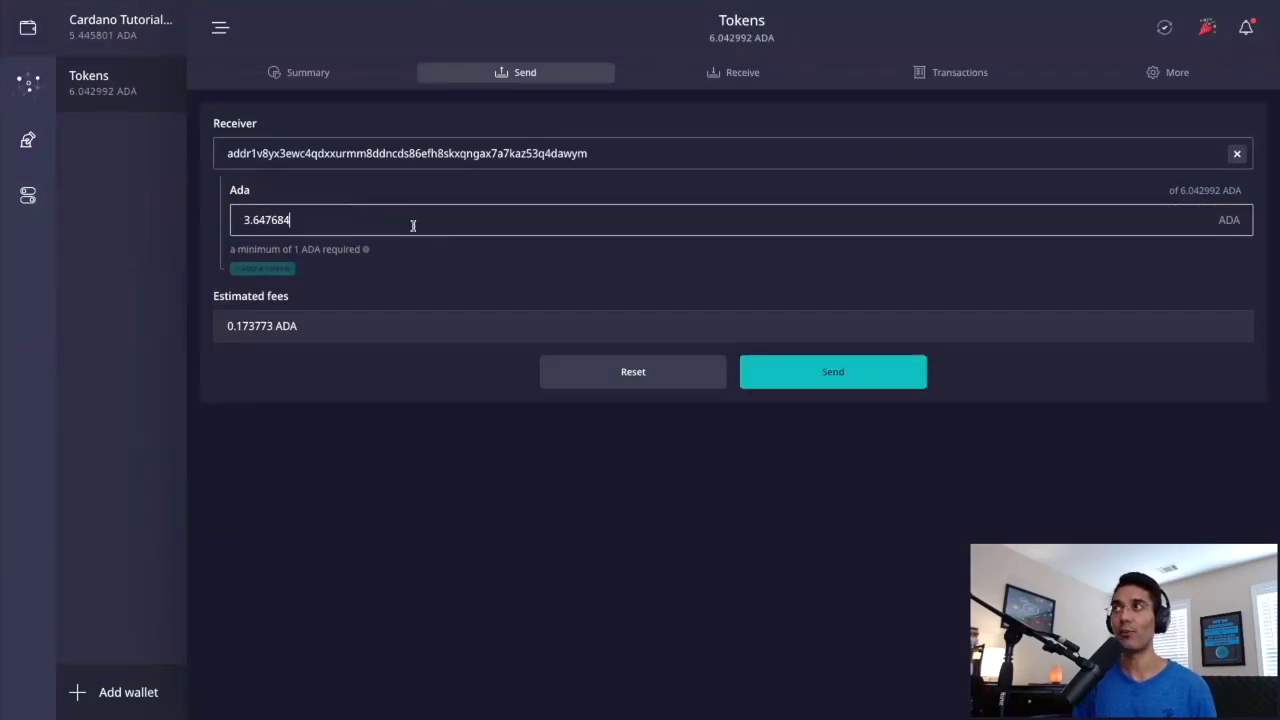
# Switch back to the NFT-MAKER Payment page, still awaiting payment confirmation
pyautogui.hotkey('ctrl', 'Up')
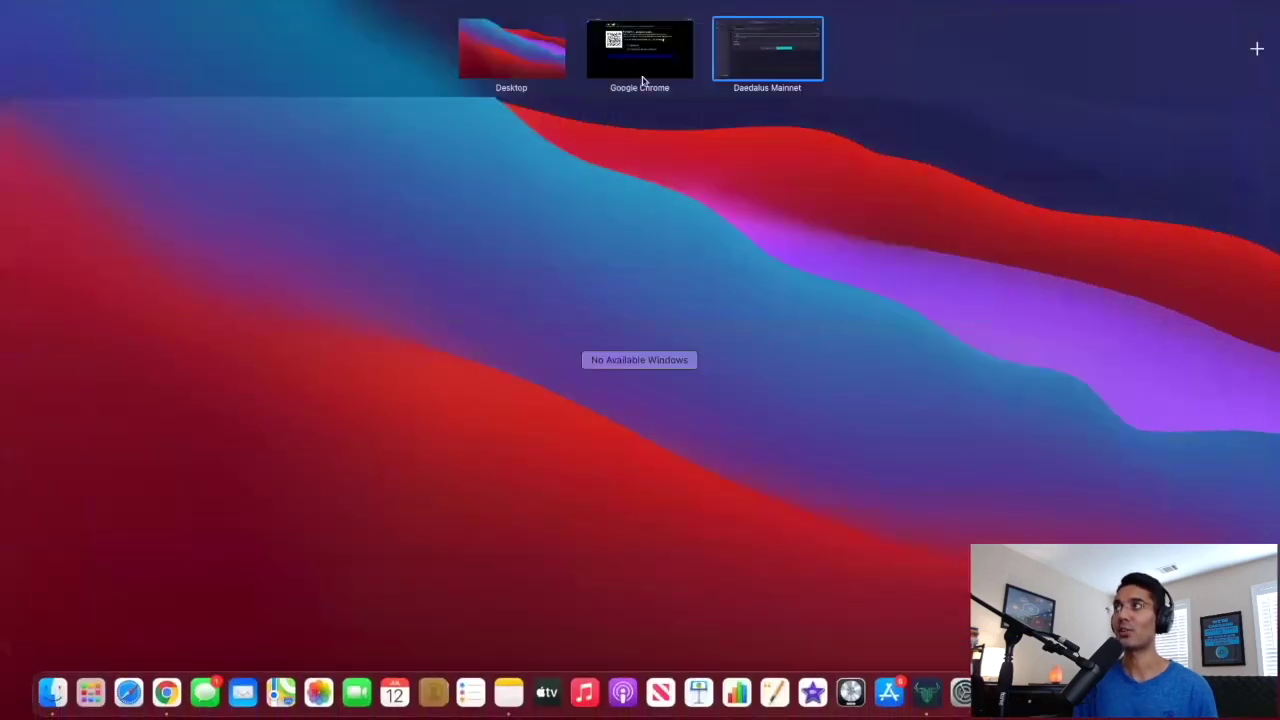
pyautogui.click(652, 62)
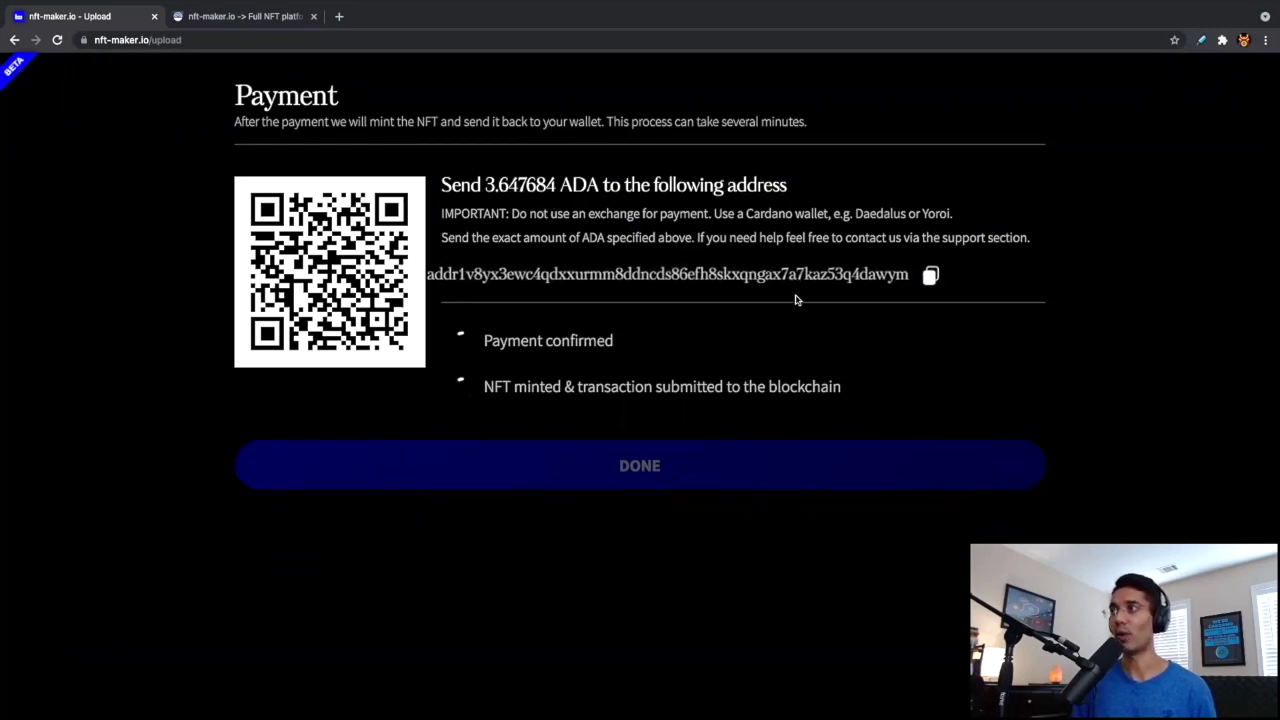
# Submit the Daedalus payment and enter the spending password in Confirm Transaction
pyautogui.hotkey('ctrl', 'Up')
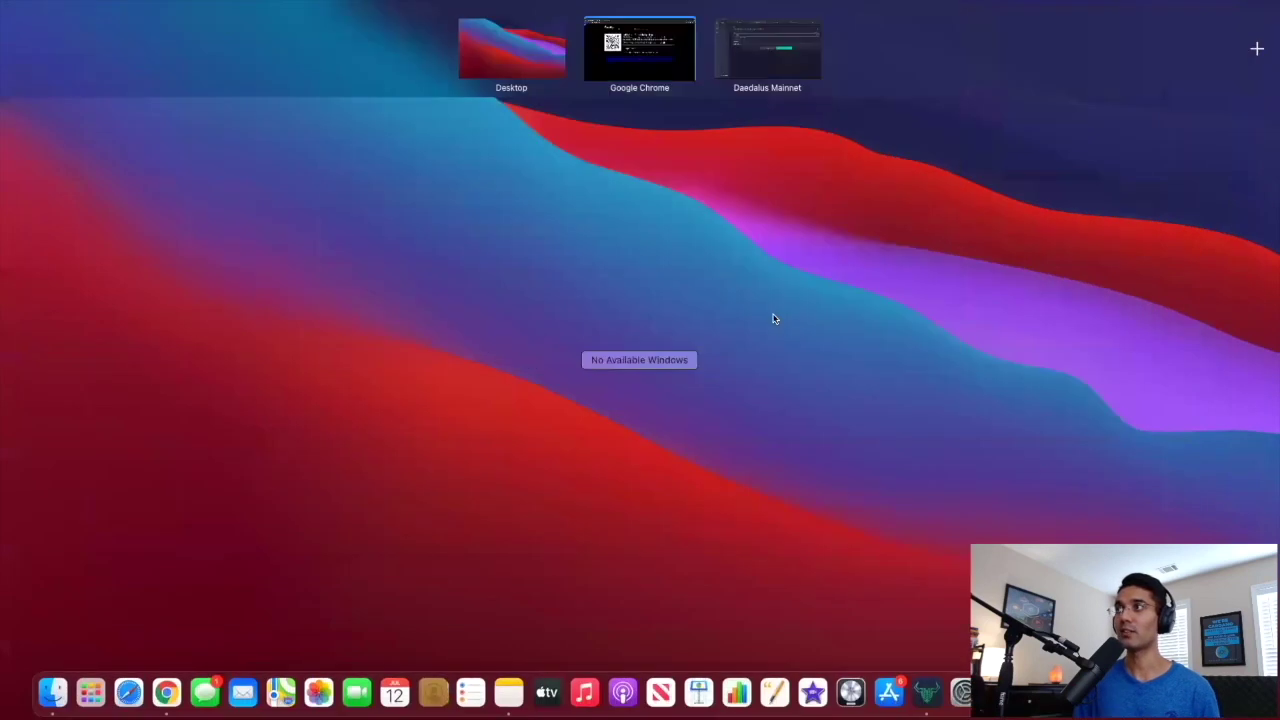
pyautogui.click(745, 78)
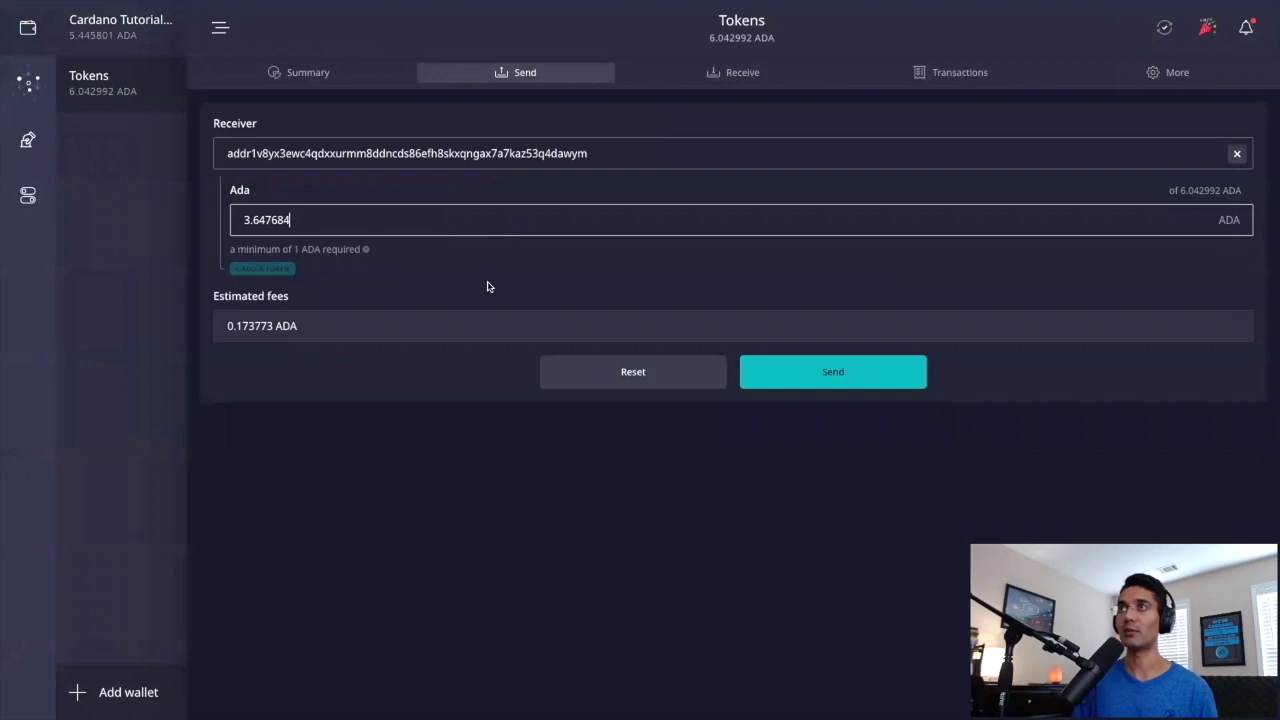
pyautogui.click(778, 383)
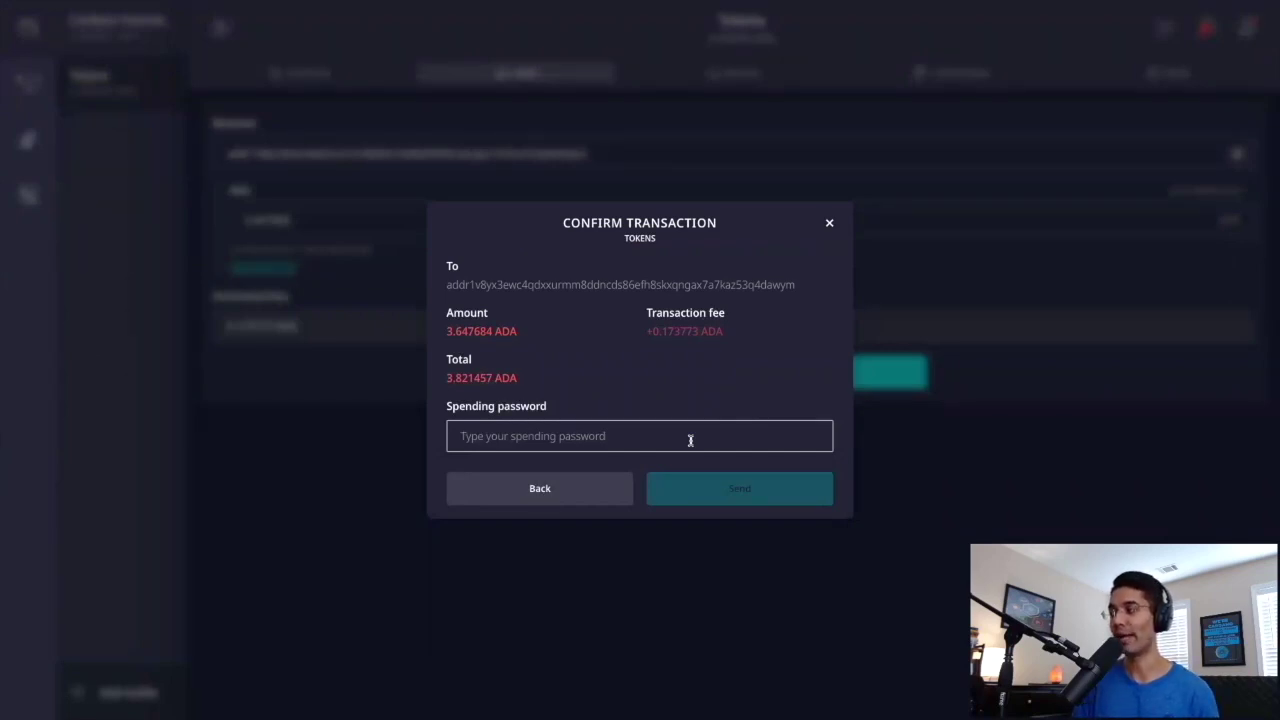
pyautogui.hotkey('ctrl', 'v')
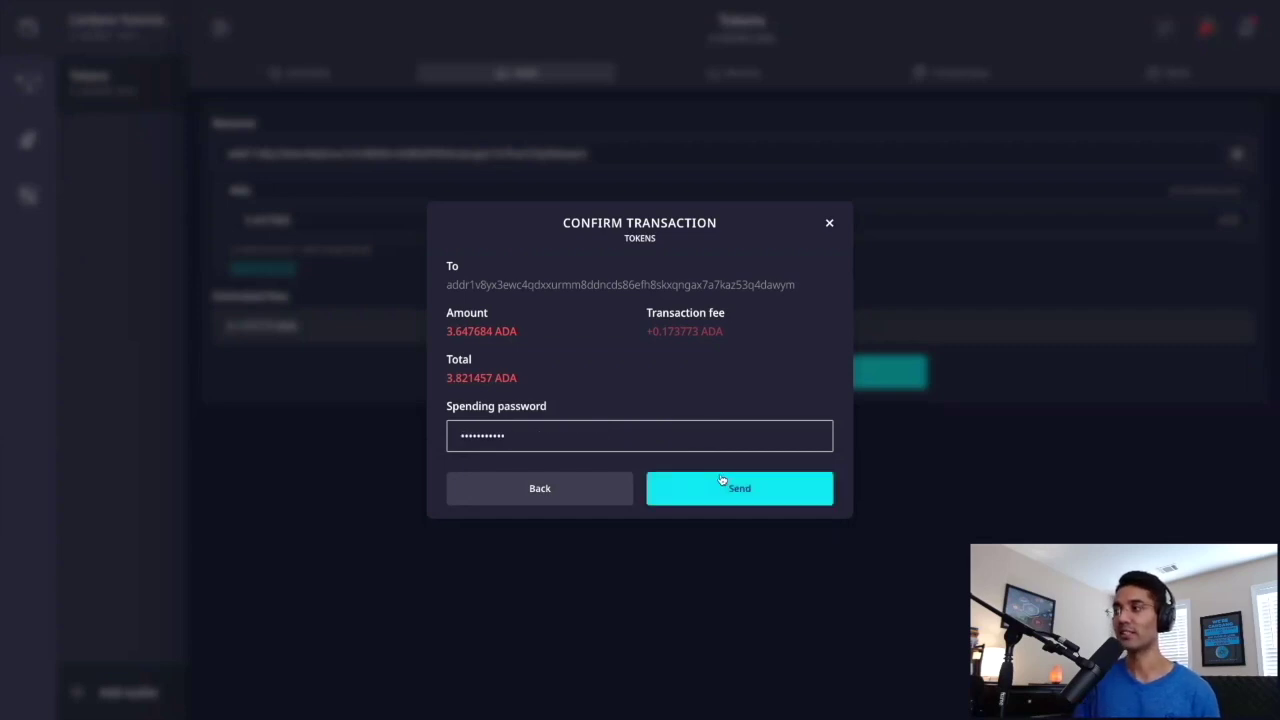
# Confirm sending the 3.821457 ADA payment from the Tokens wallet
pyautogui.click(722, 481)
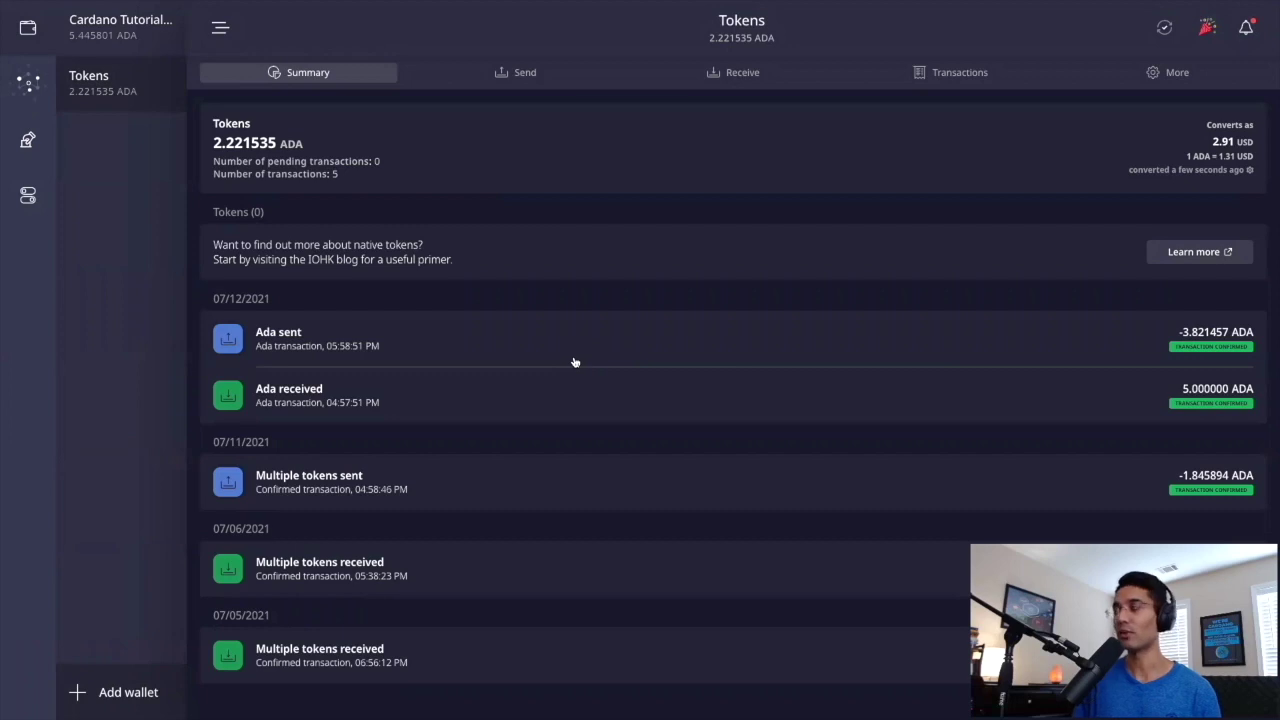
# Return to the nft-maker.io payment page in Chrome and wait for payment and minting confirmation
pyautogui.hotkey('ctrl', 'Up')
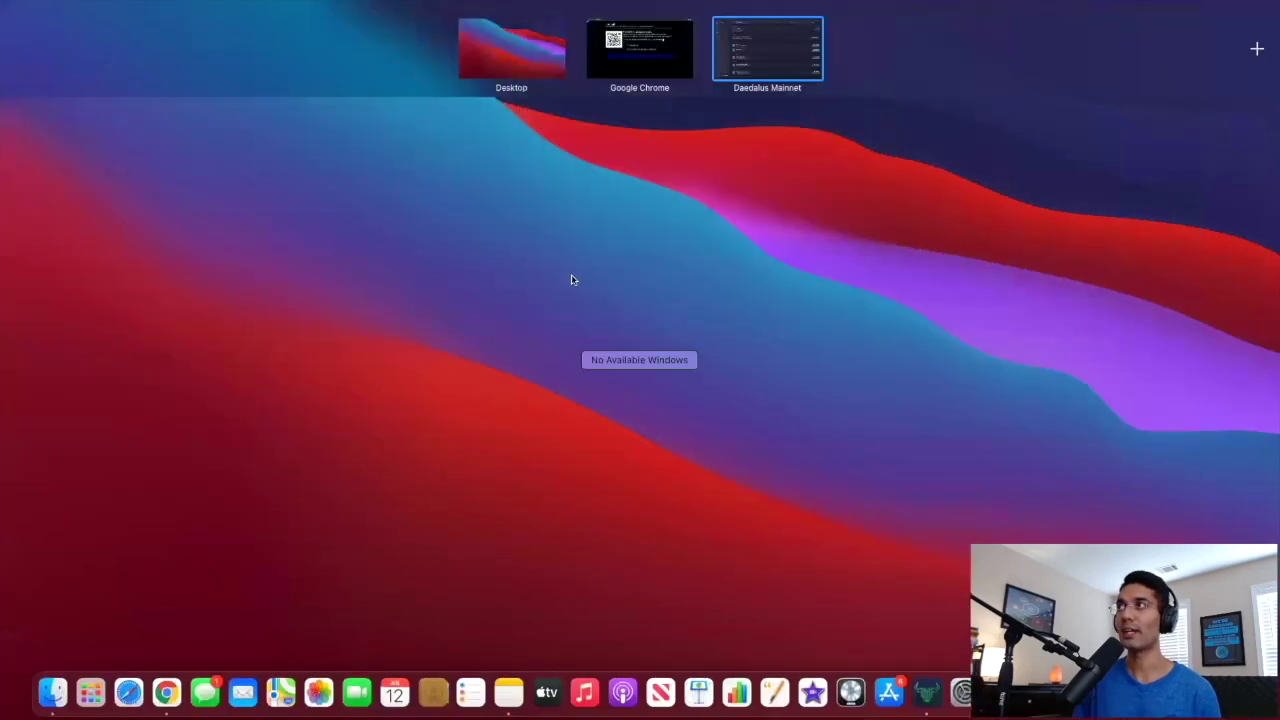
pyautogui.click(614, 56)
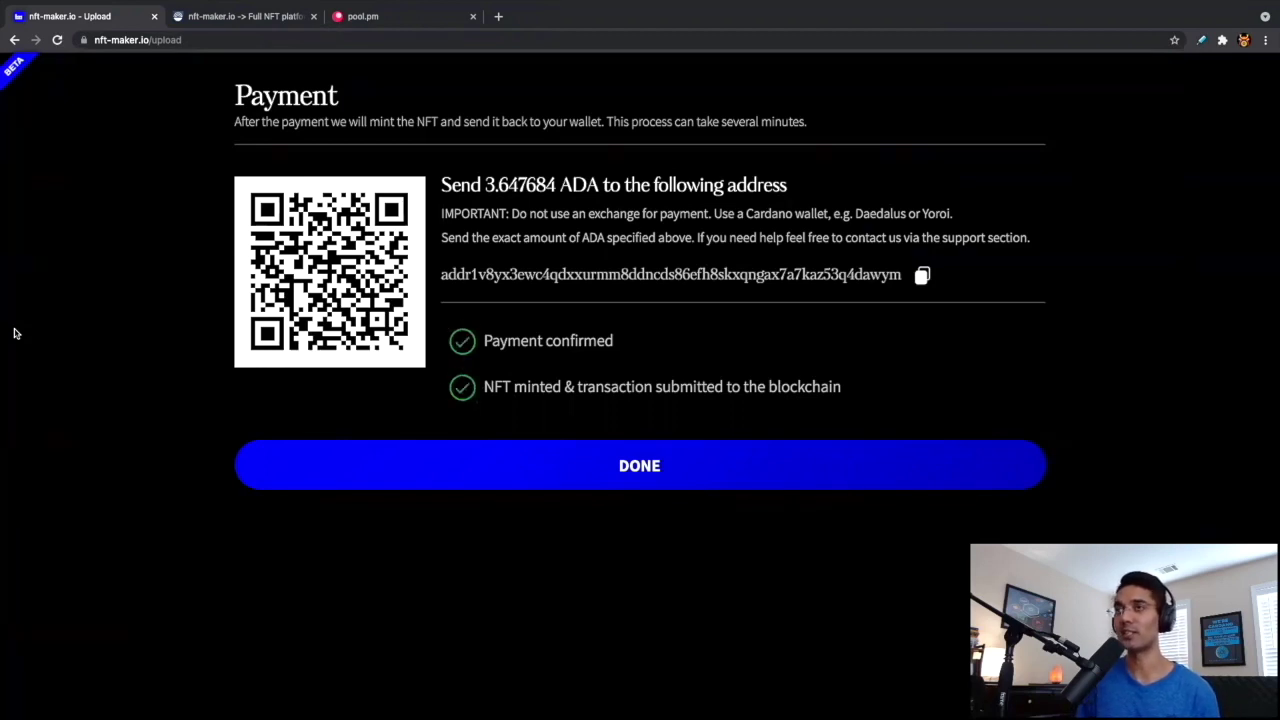
# Finish the payment to view the Kaizen NFTs Are My Fav! details page by Kaizen Crypto
pyautogui.click(506, 458)
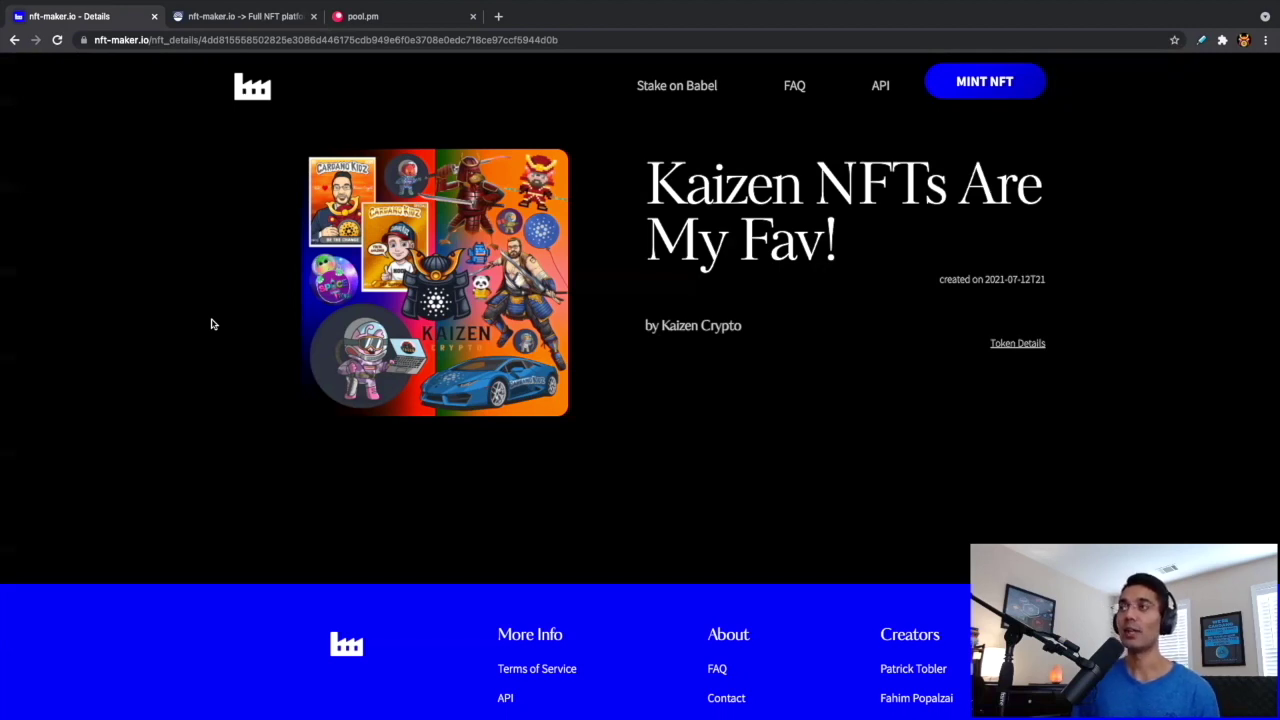
# In Daedalus, confirm the NFT and 4.221535 ADA, then copy the first receiving address
pyautogui.hotkey('ctrl', 'Up')
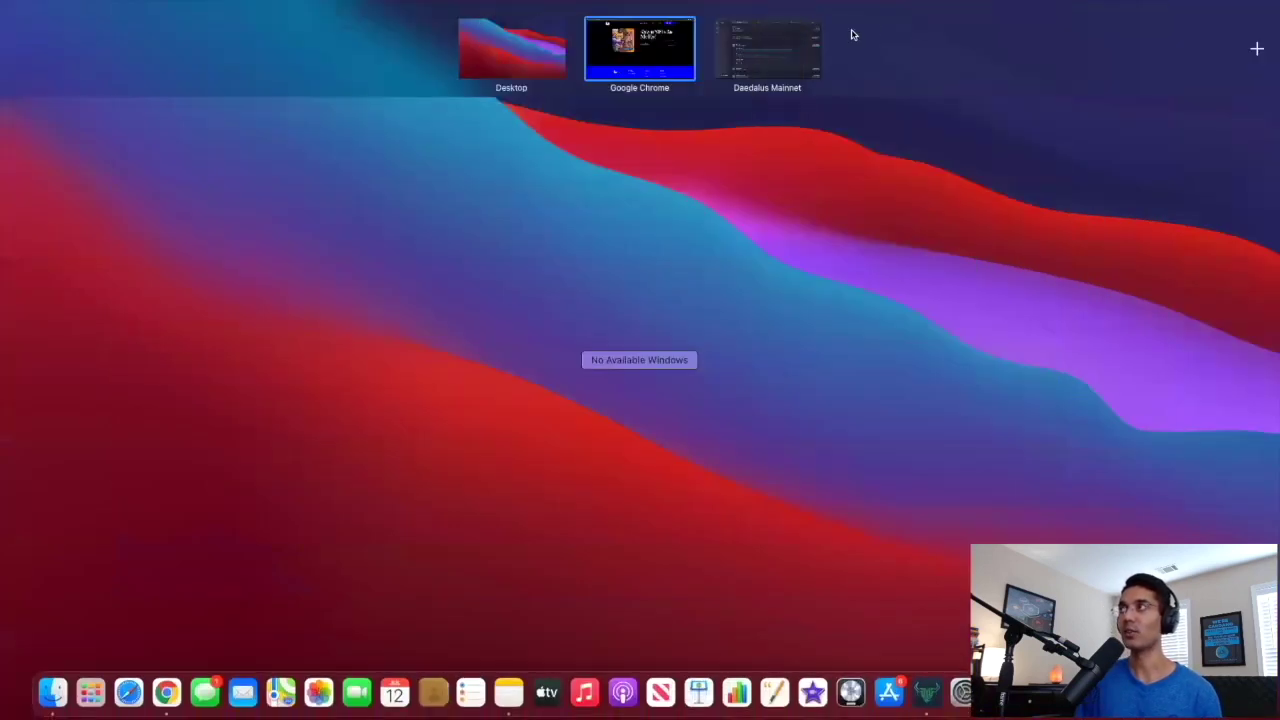
pyautogui.click(790, 50)
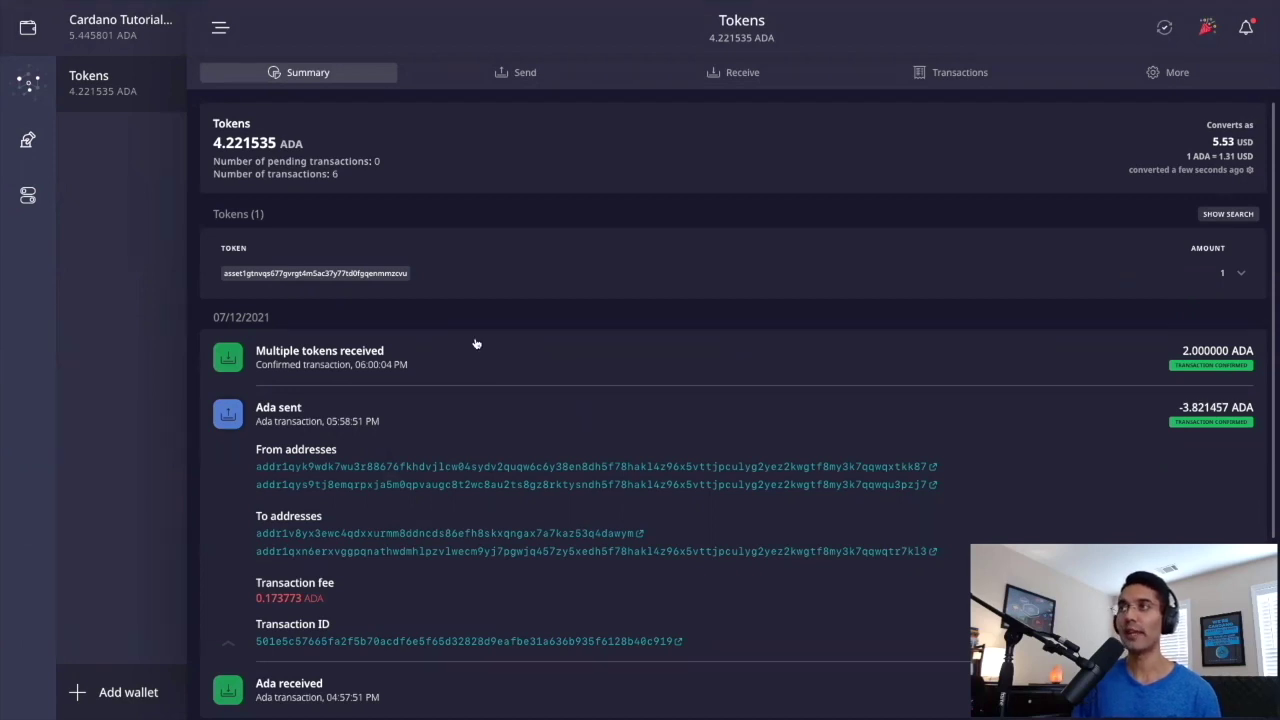
pyautogui.click(735, 73)
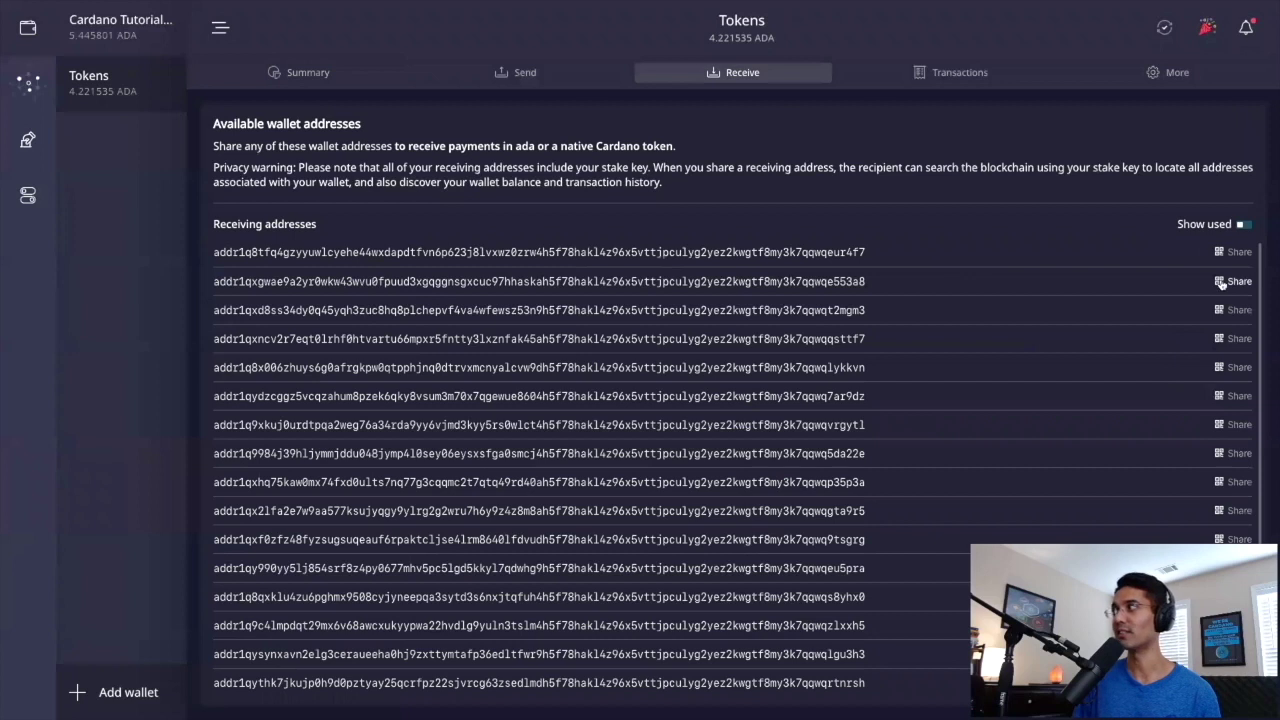
pyautogui.click(1238, 253)
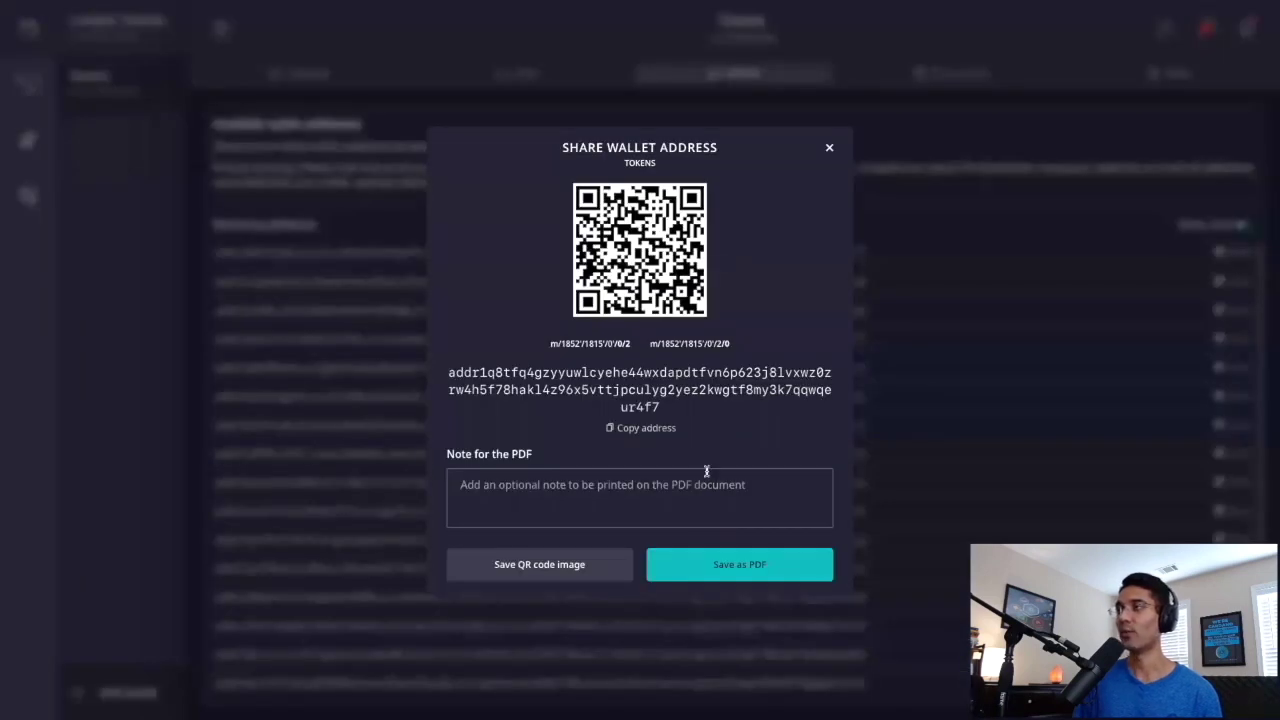
pyautogui.click(664, 428)
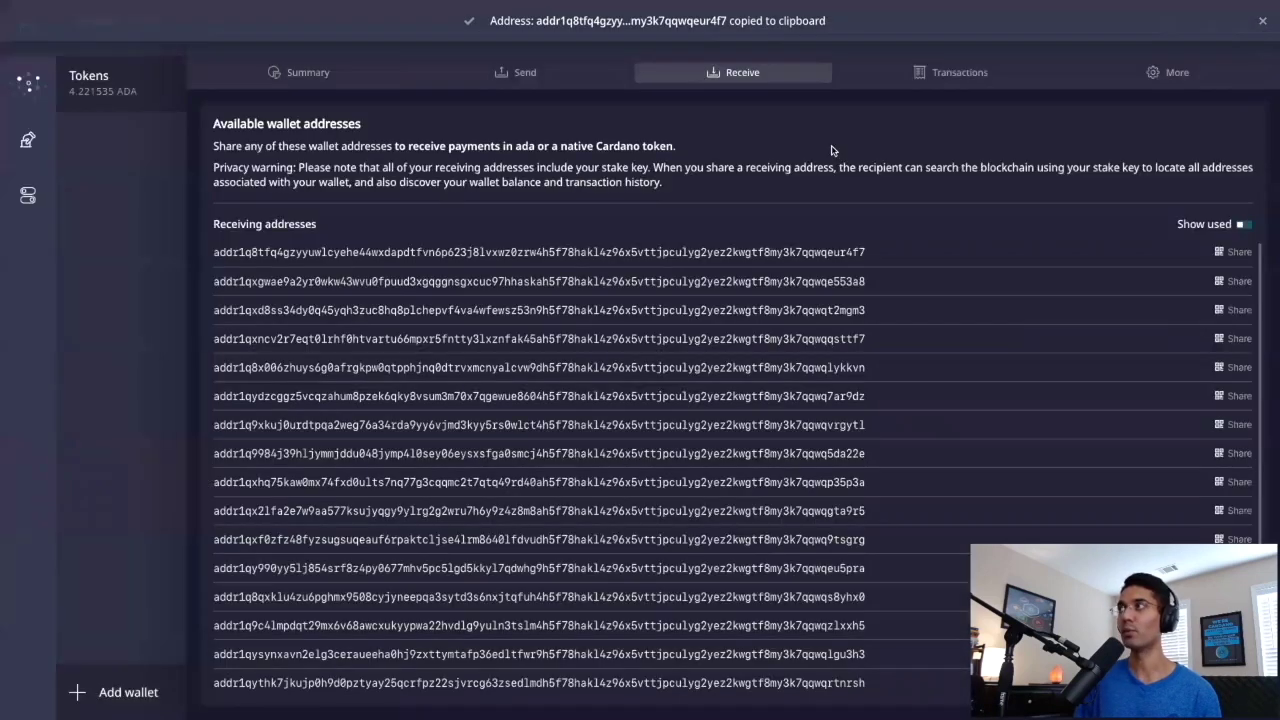
pyautogui.click(829, 148)
# Search pool.pm for the copied wallet address and open the Kaizen NFTs Are My Fav! asset page
pyautogui.hotkey('ctrl', 'Up')
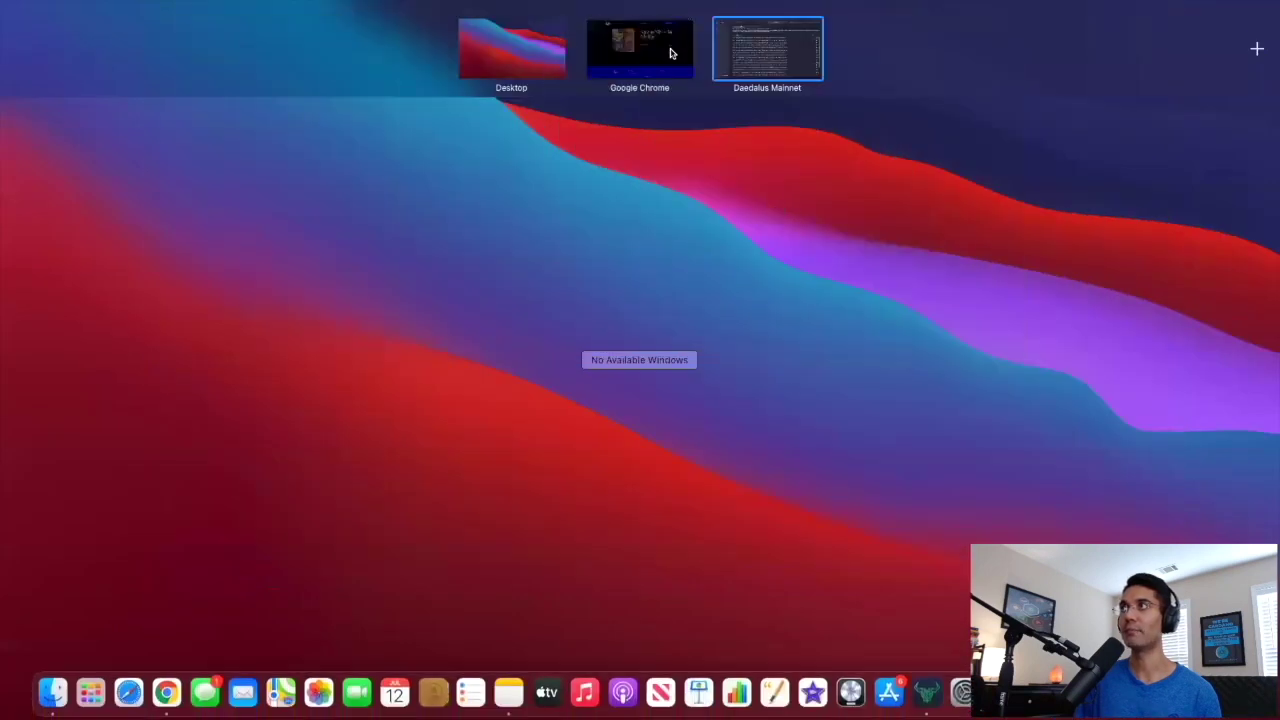
pyautogui.click(671, 50)
pyautogui.click(400, 50)
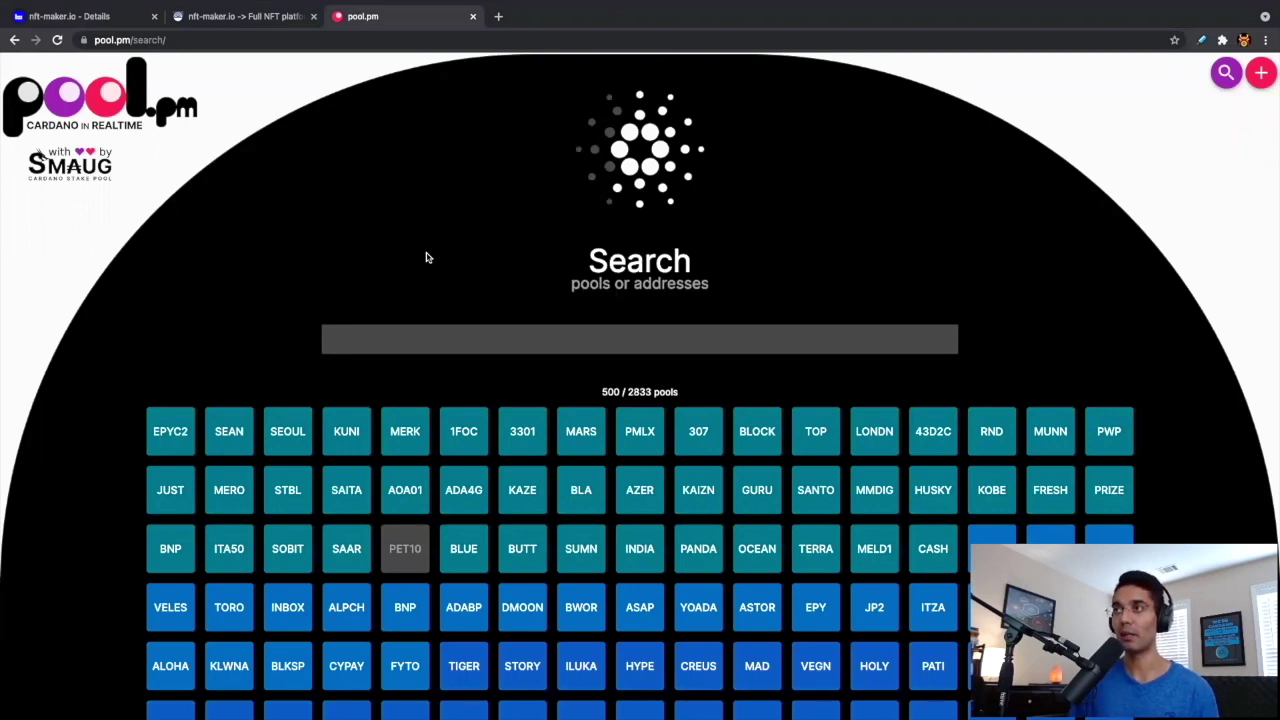
pyautogui.click(404, 350)
pyautogui.press('super+v')
pyautogui.press('Return')
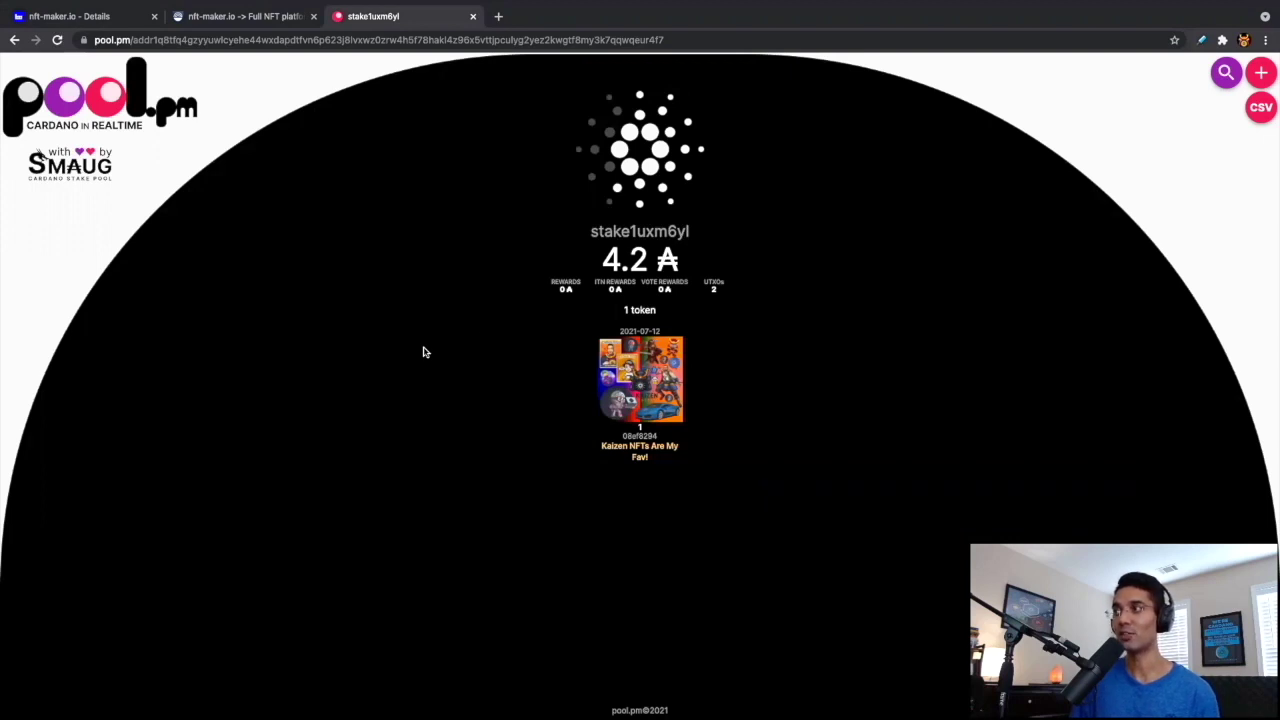
pyautogui.click(632, 403)
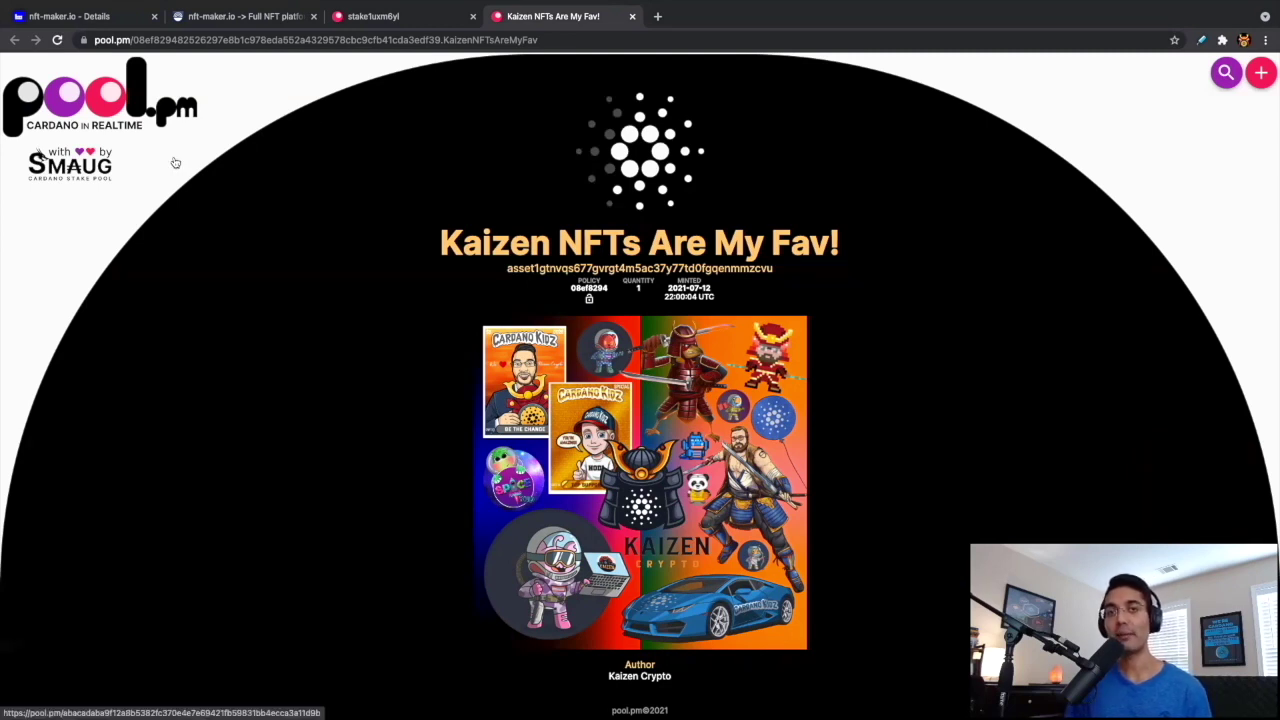
# Review the asset page (quantity 1, minted 2021-07-12), then show the nft-maker.io Full NFT platform proposal
pyautogui.click(261, 17)
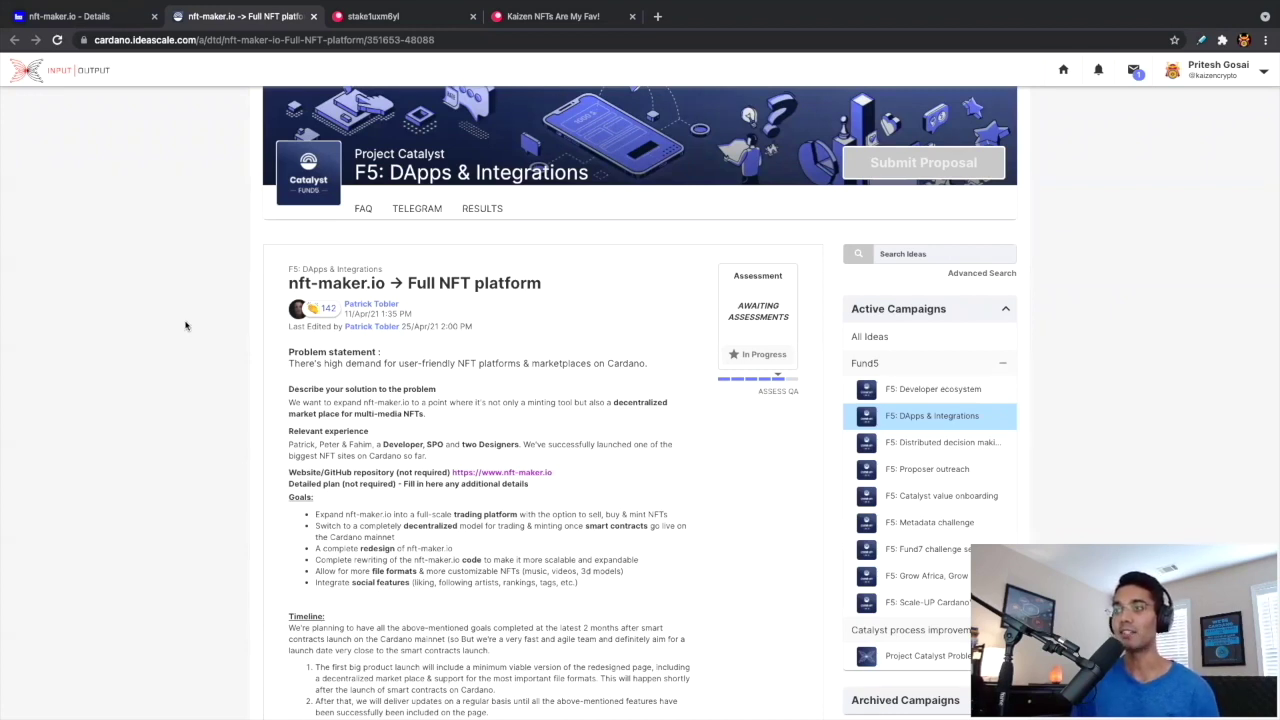
pyautogui.scroll(-2, 185, 325)
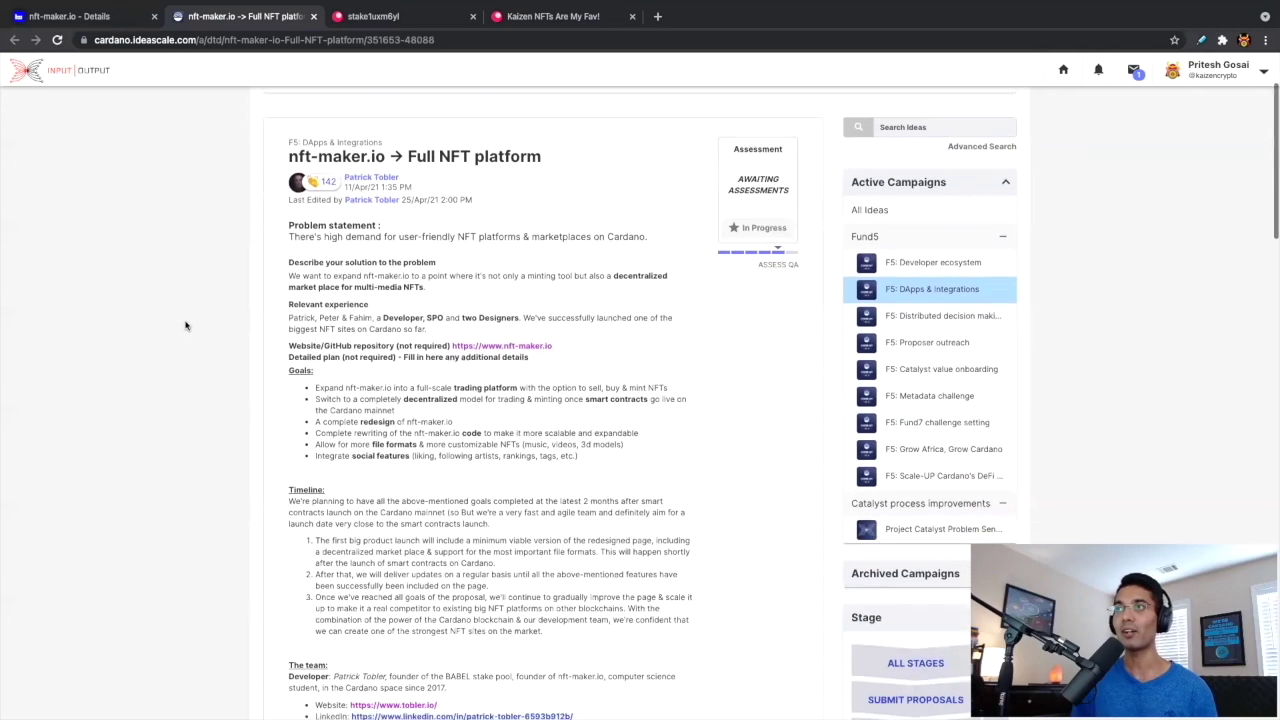
pyautogui.scroll(-3, 185, 325)
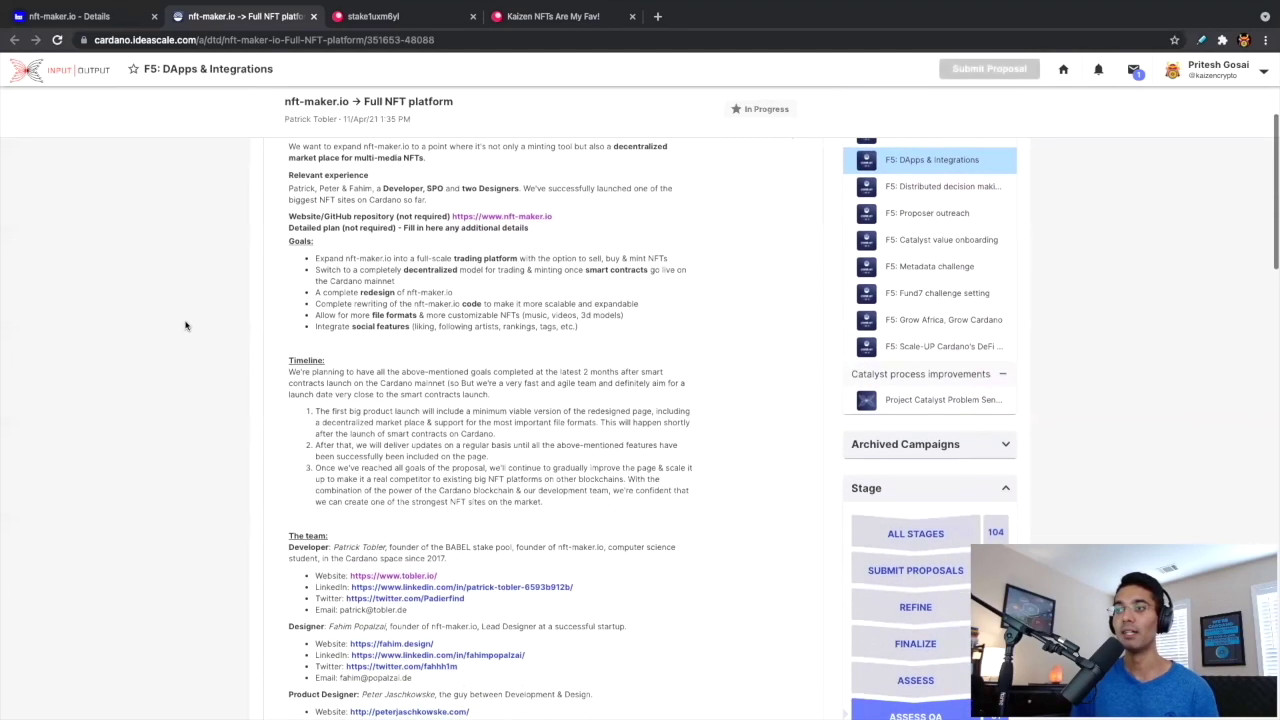
pyautogui.scroll(-4, 185, 325)
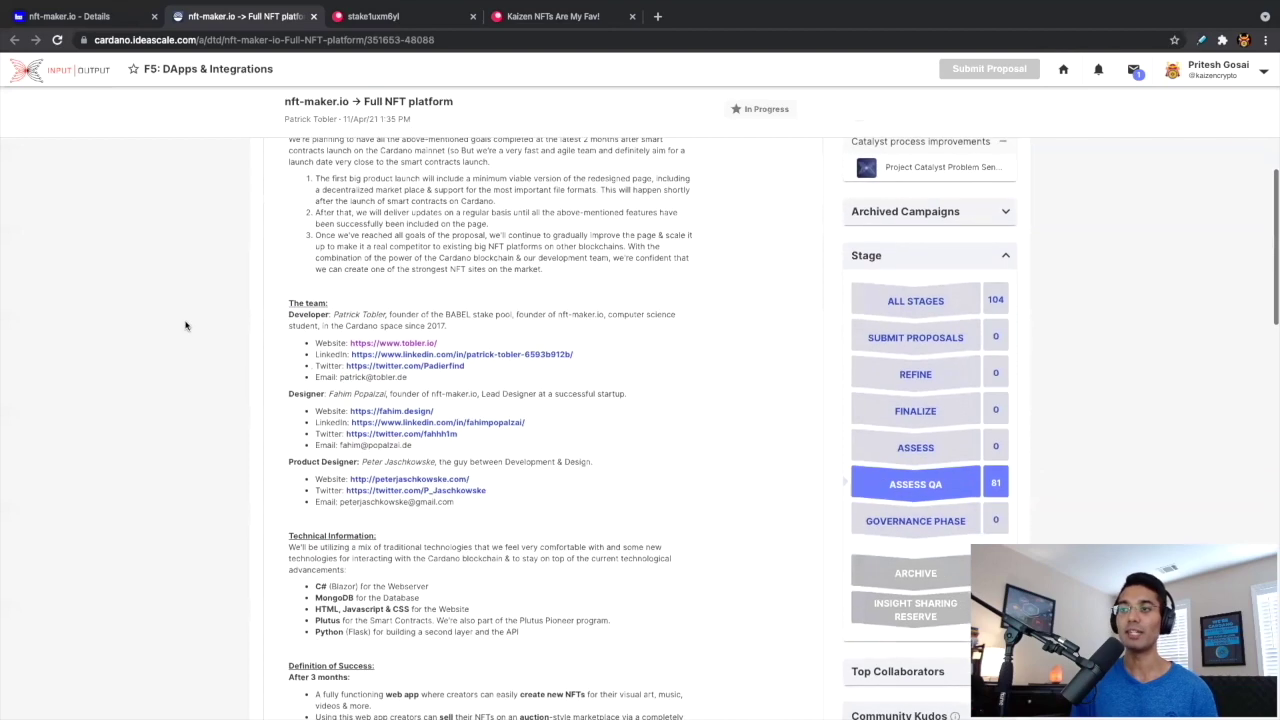
pyautogui.scroll(-3, 185, 325)
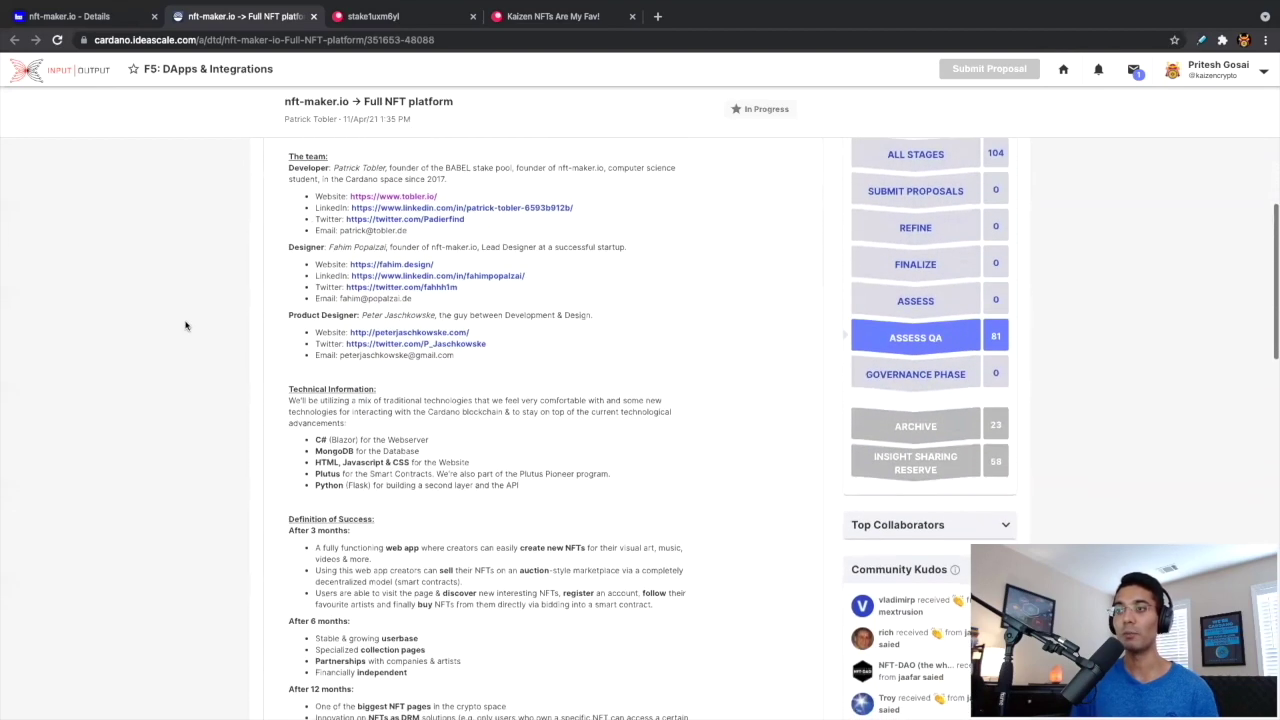
pyautogui.scroll(-2, 185, 325)
pyautogui.scroll(7, 185, 325)
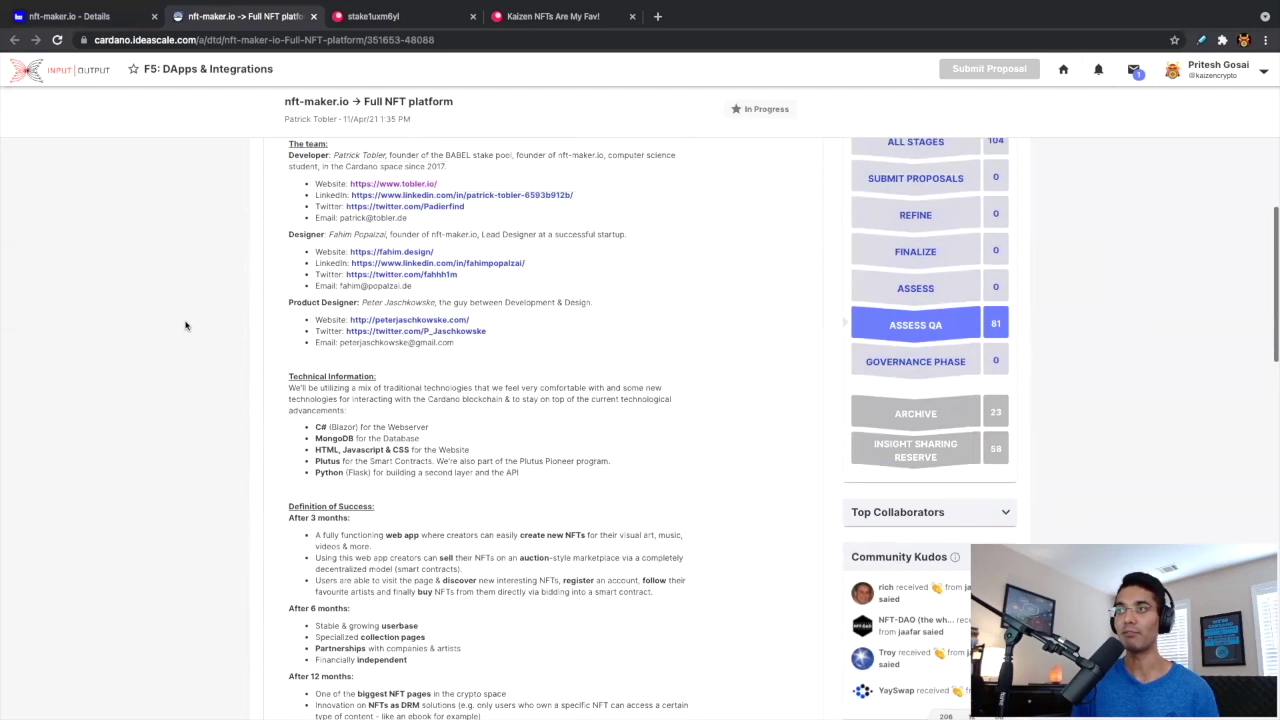
pyautogui.scroll(3, 185, 325)
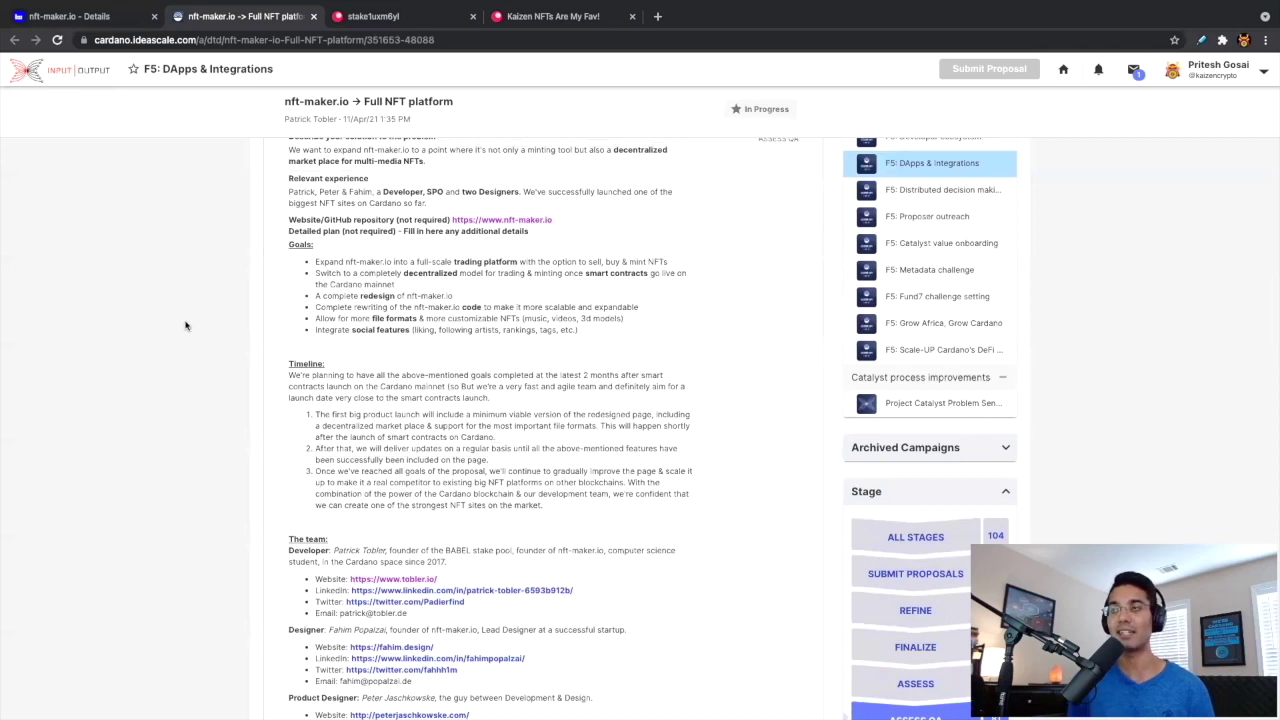
pyautogui.scroll(2, 185, 325)
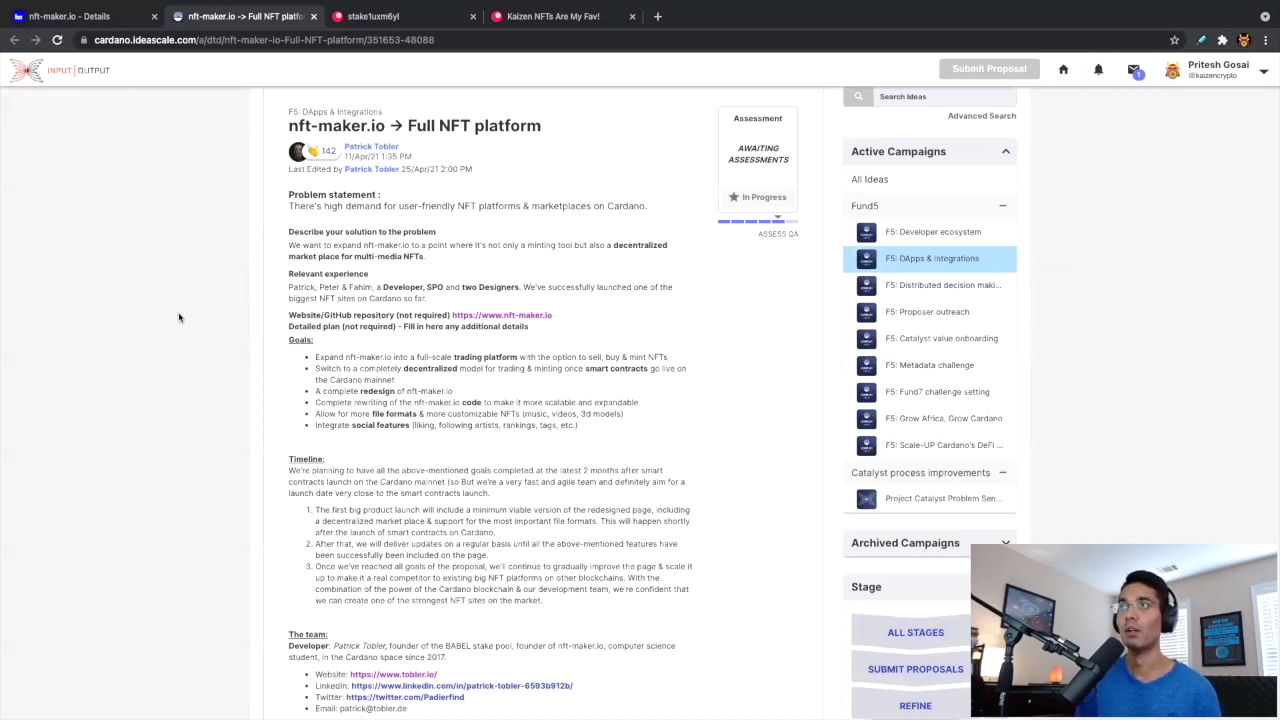
# Bring the nft-maker.io Details tab for Kaizen NFTs Are My Fav! back to the front
pyautogui.click(113, 16)
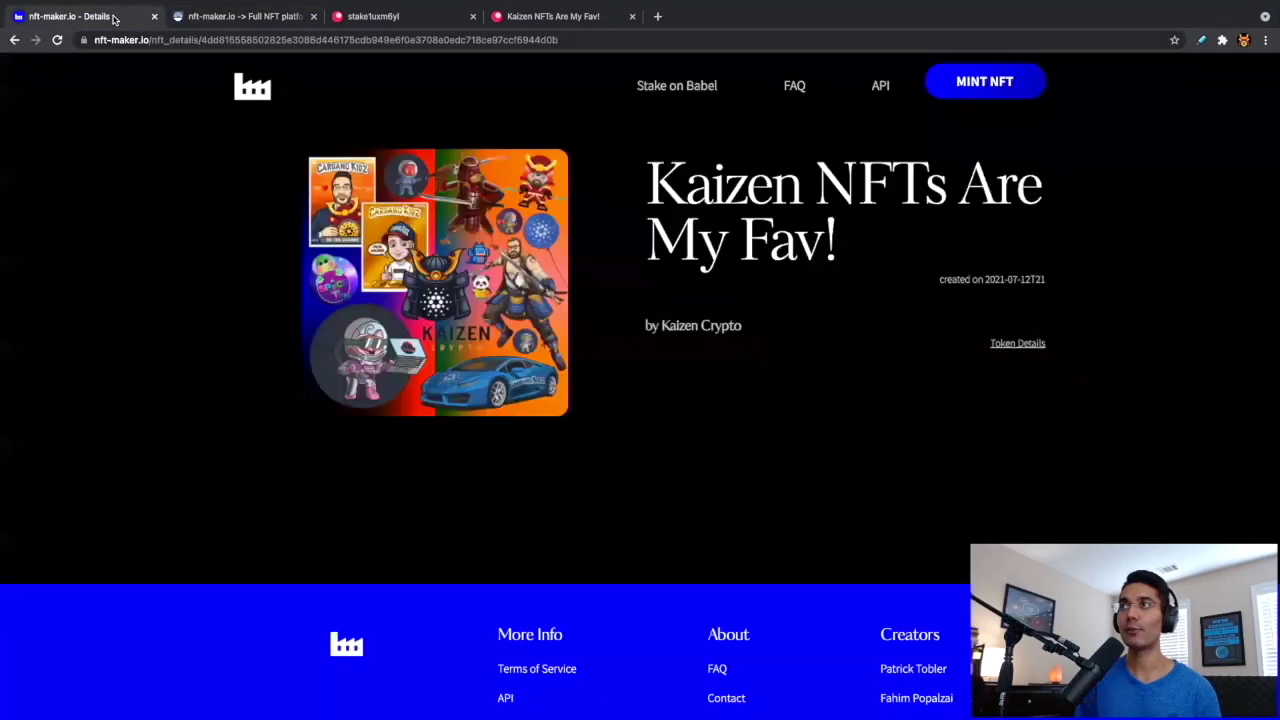